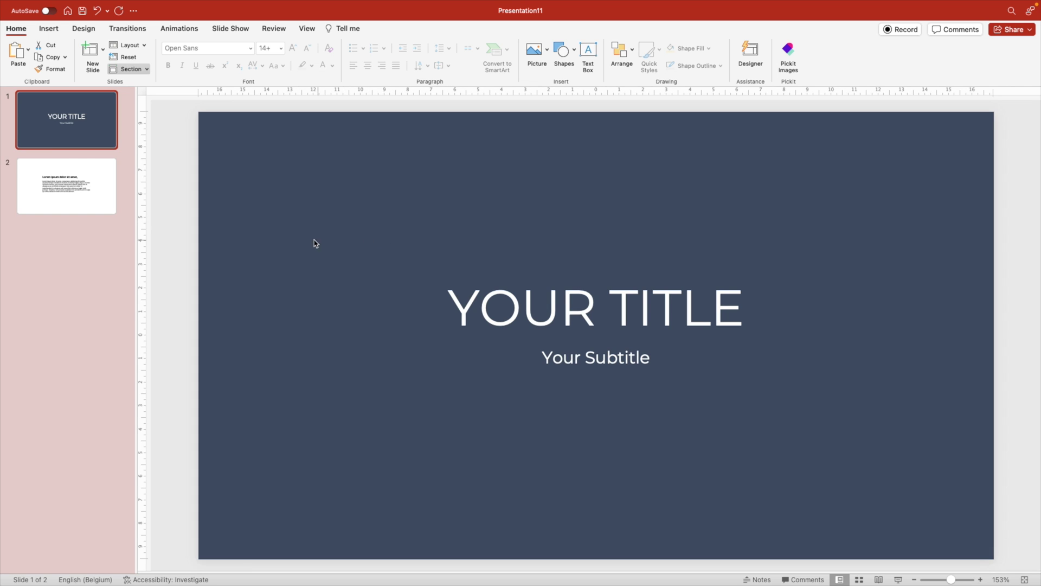
Give slide 2, the lorem ipsum slide, the Curtains transition, then select the title slide
click(86, 186)
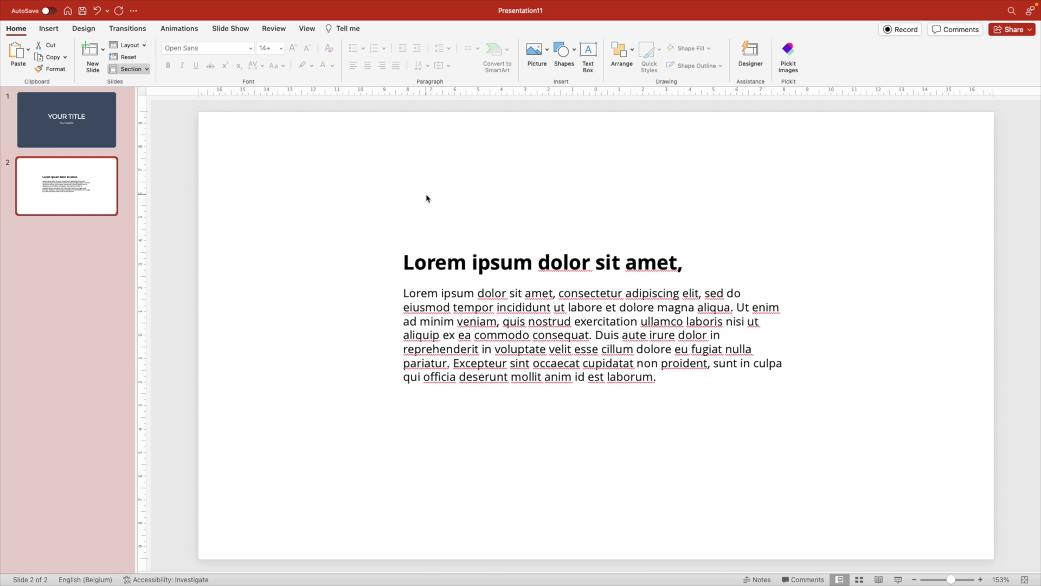
click(127, 28)
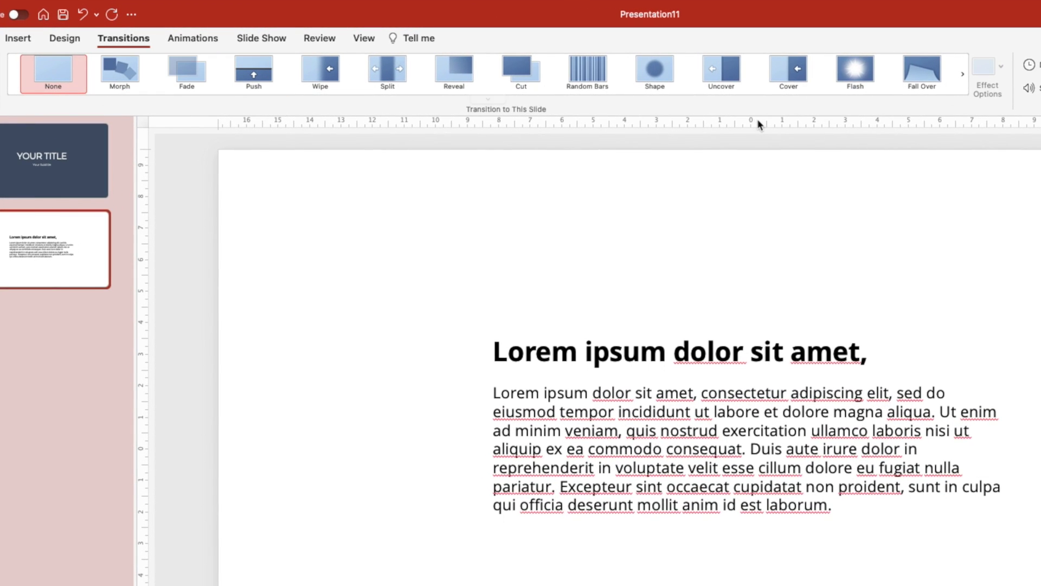
click(488, 98)
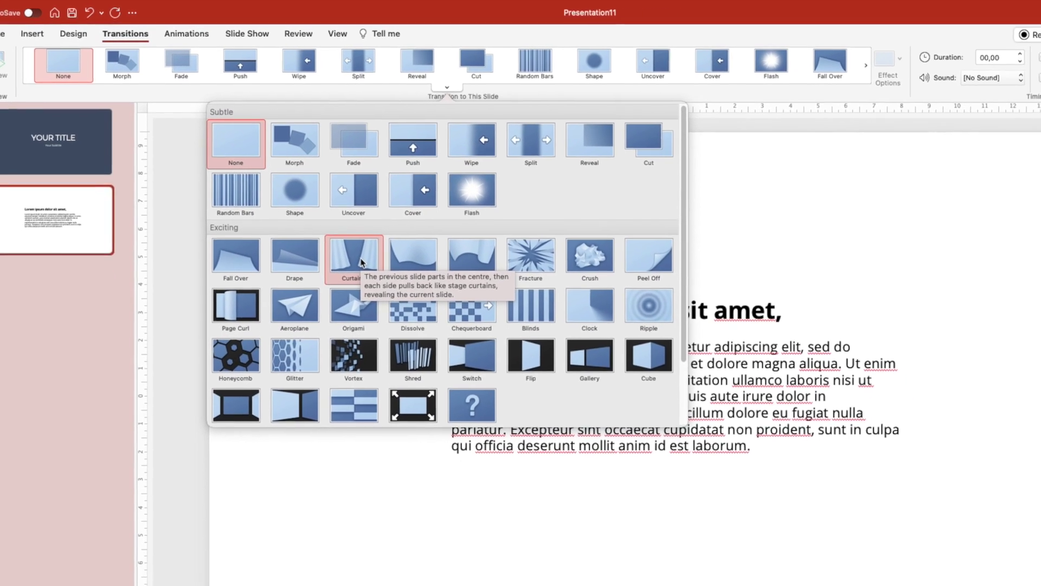
click(390, 297)
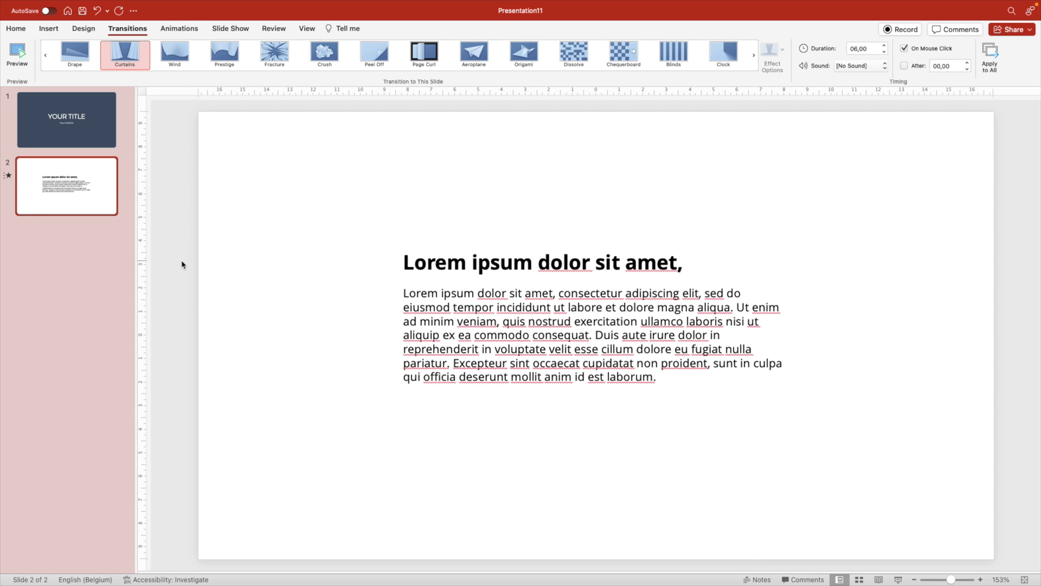
click(84, 136)
Delete both existing slides and add one fresh slide with its placeholders removed
key(Delete)
key(Delete)
click(603, 335)
drag(603, 335, 962, 526)
key(Delete)
Insert the foggy red-bridge stock photo from a 'san francisco' search and enlarge it to fill the slide
click(49, 28)
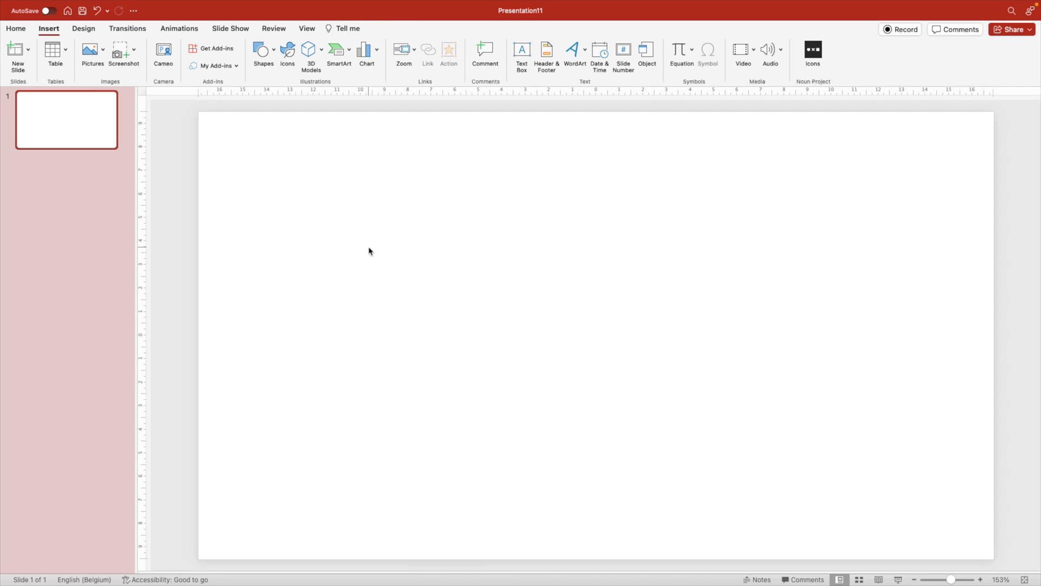
click(287, 54)
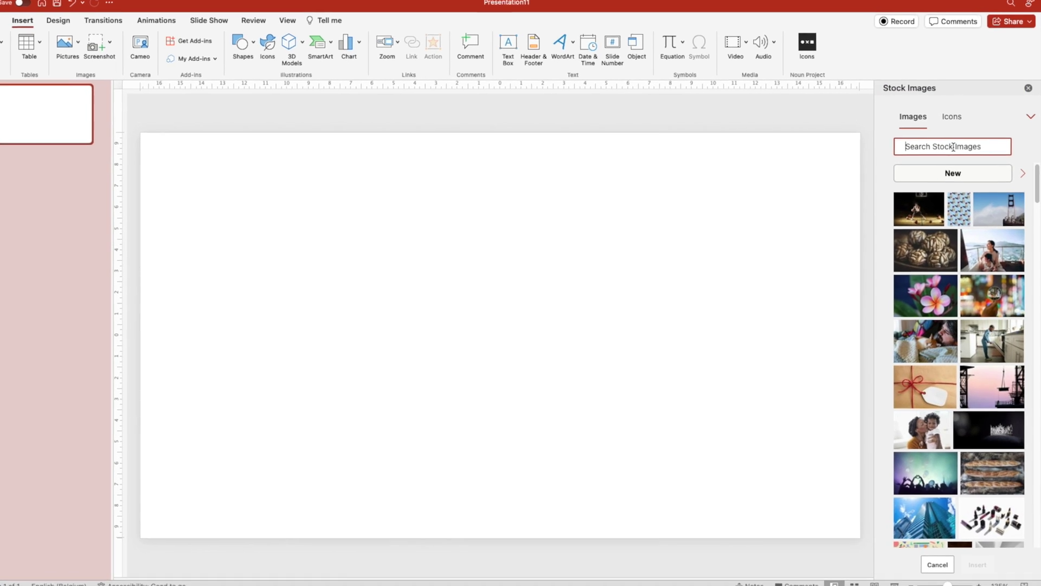
text(san francisco)
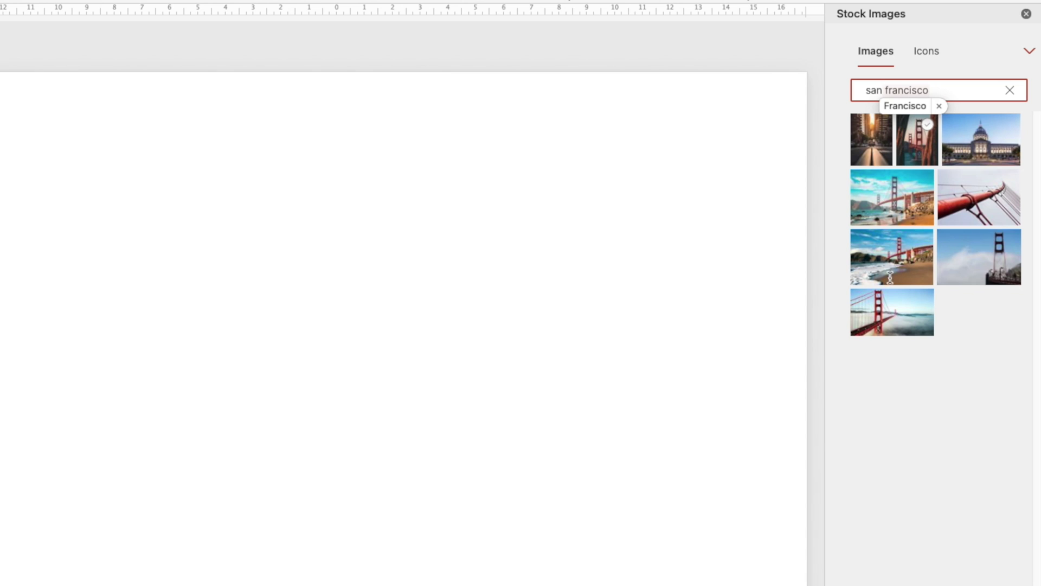
double_click(890, 324)
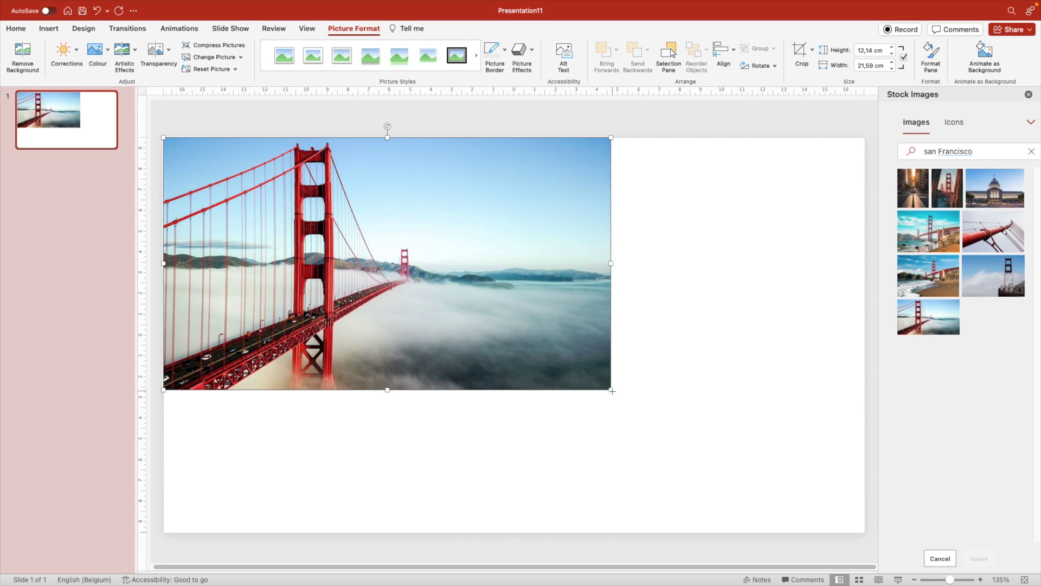
drag(611, 389, 864, 532)
click(476, 127)
Add a blank slide ahead of the bridge slide and clear its placeholders
right_click(60, 98)
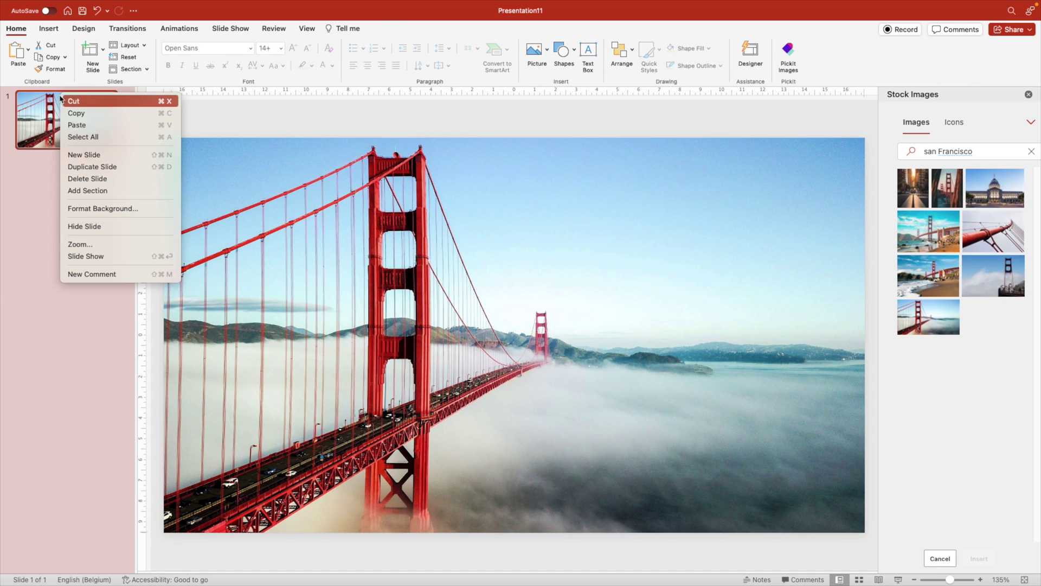
click(103, 163)
drag(102, 163, 80, 103)
drag(212, 158, 839, 513)
key(Delete)
Insert the red curtain stock image found by searching 'curtain'
click(975, 148)
drag(974, 148, 909, 155)
text(curtain)
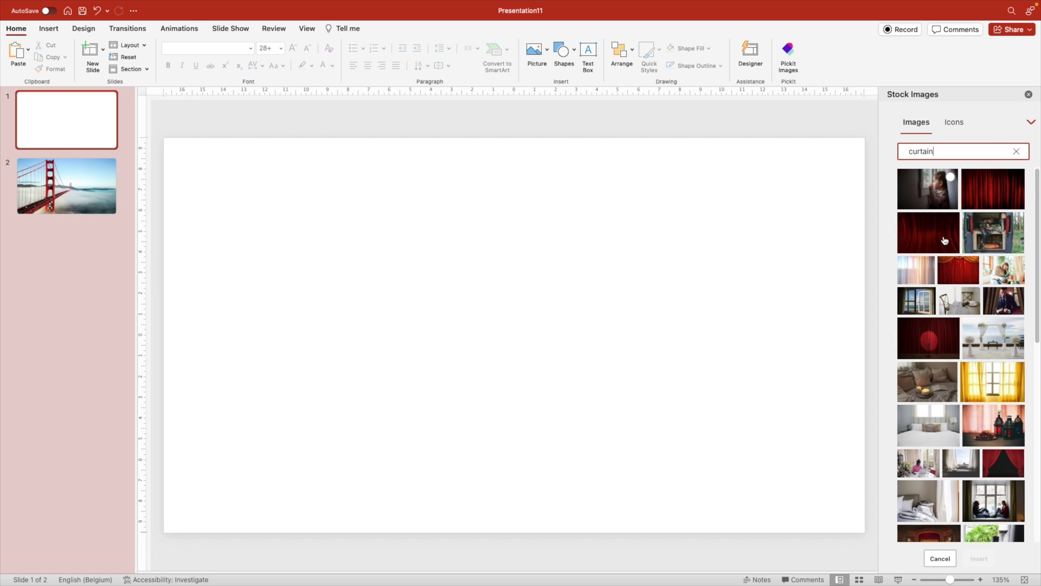
click(992, 189)
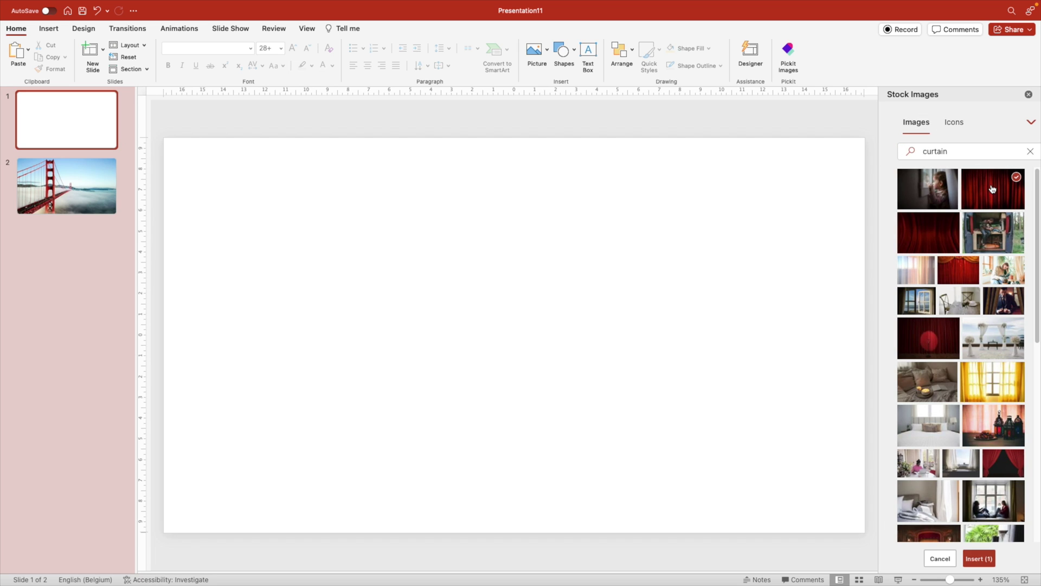
click(982, 559)
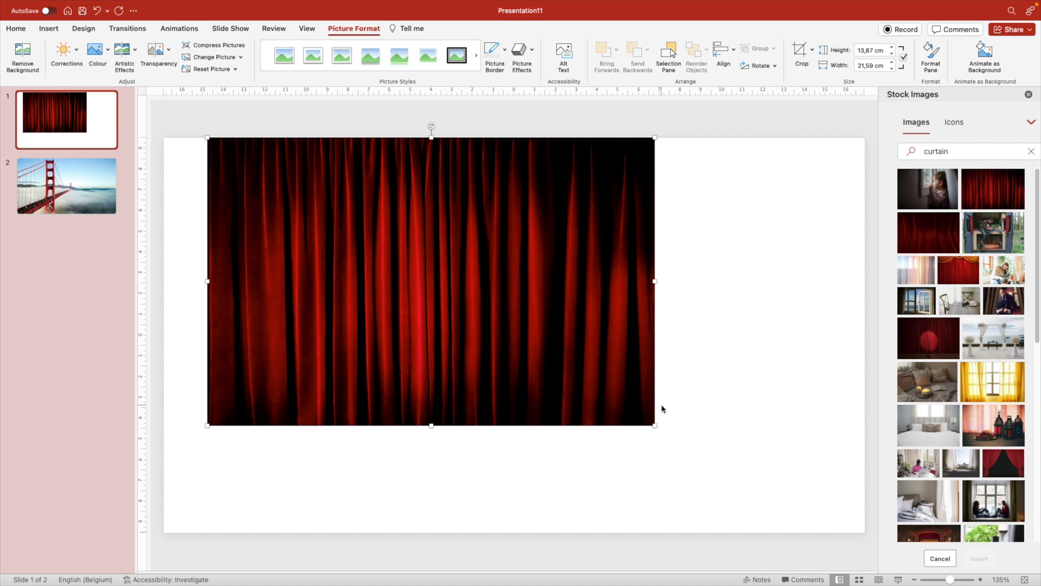
click(1028, 96)
Stretch the curtain photo over the slide and crop its bottom to 33.87 × 19.05 cm
drag(672, 303, 591, 310)
drag(705, 438, 995, 580)
scroll(653, 402, down, 3)
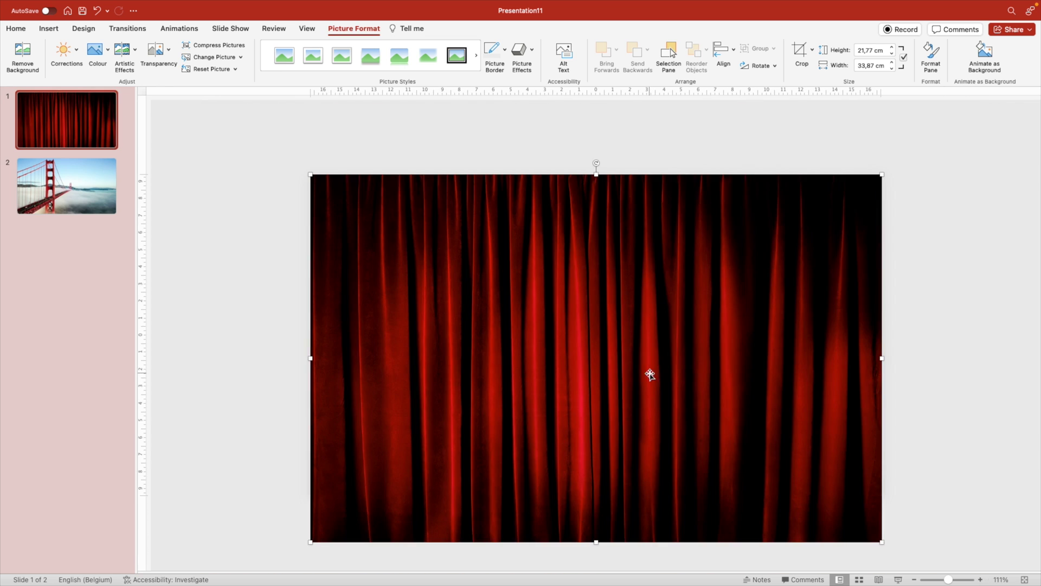
right_click(650, 376)
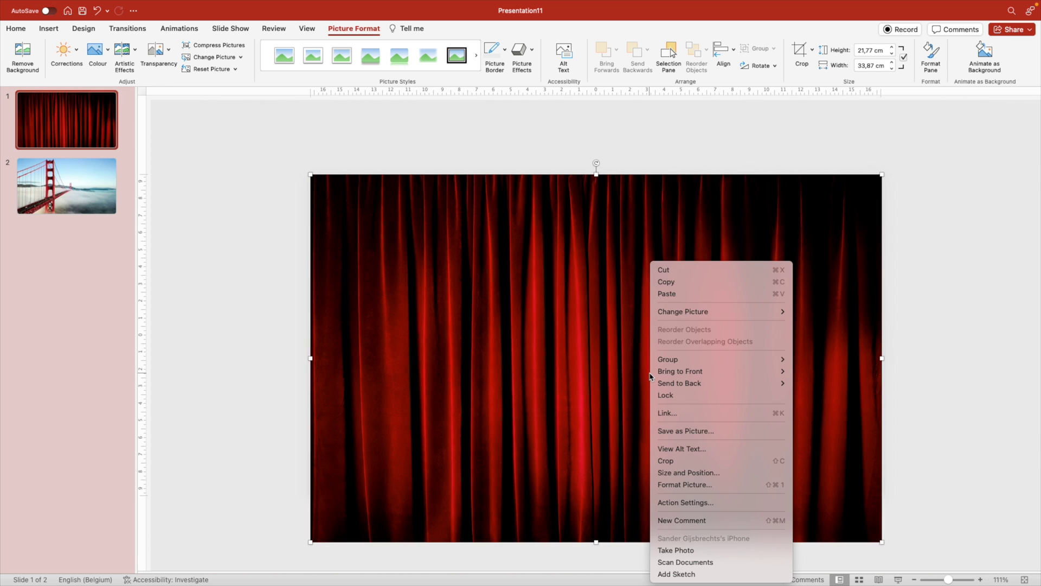
click(685, 461)
drag(597, 542, 612, 499)
click(920, 410)
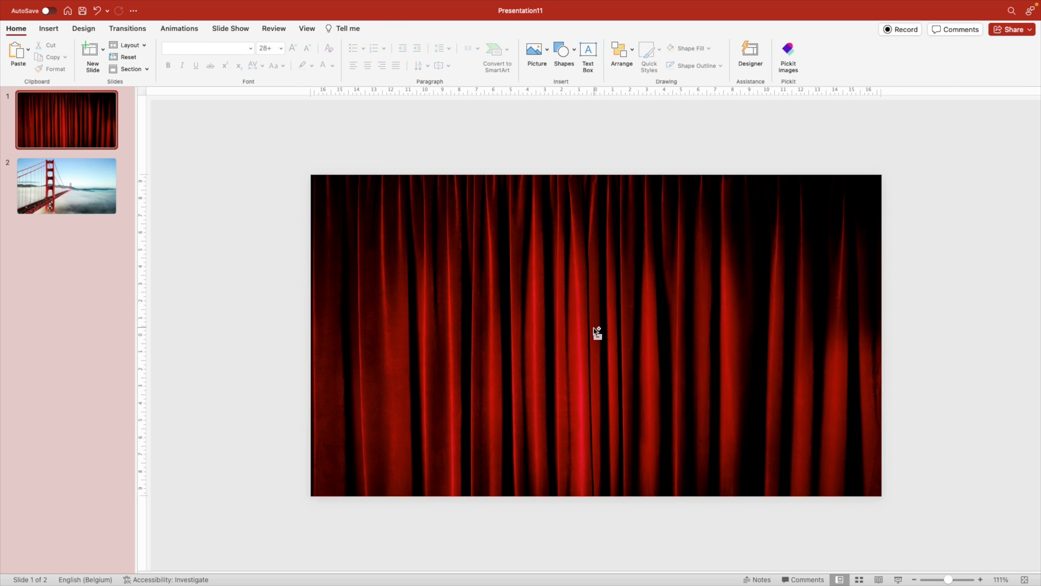
scroll(586, 305, up, 5)
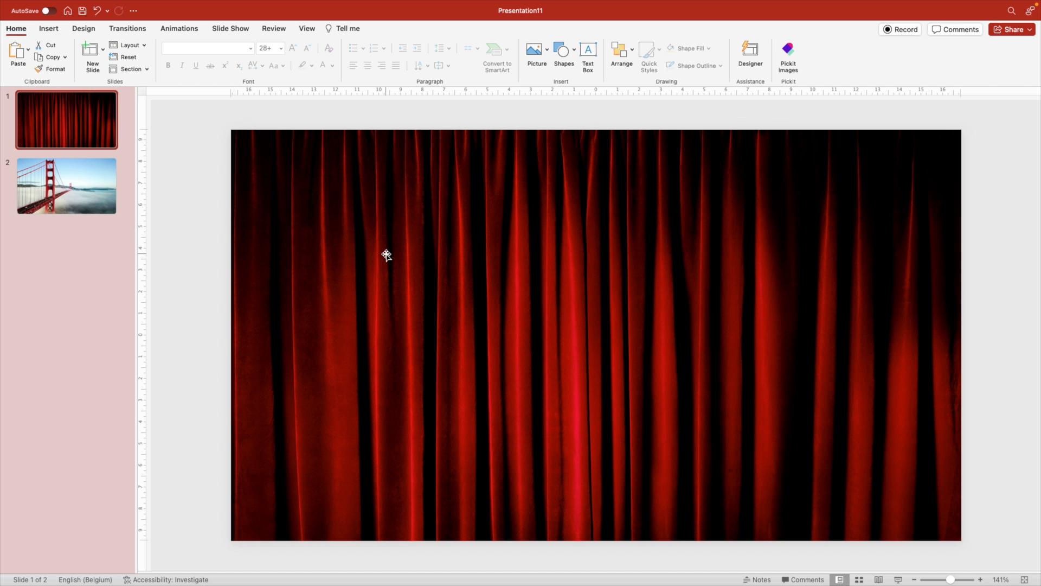
Apply the Curtains transition to the bridge photo on slide 2, then return to slide 1
click(69, 204)
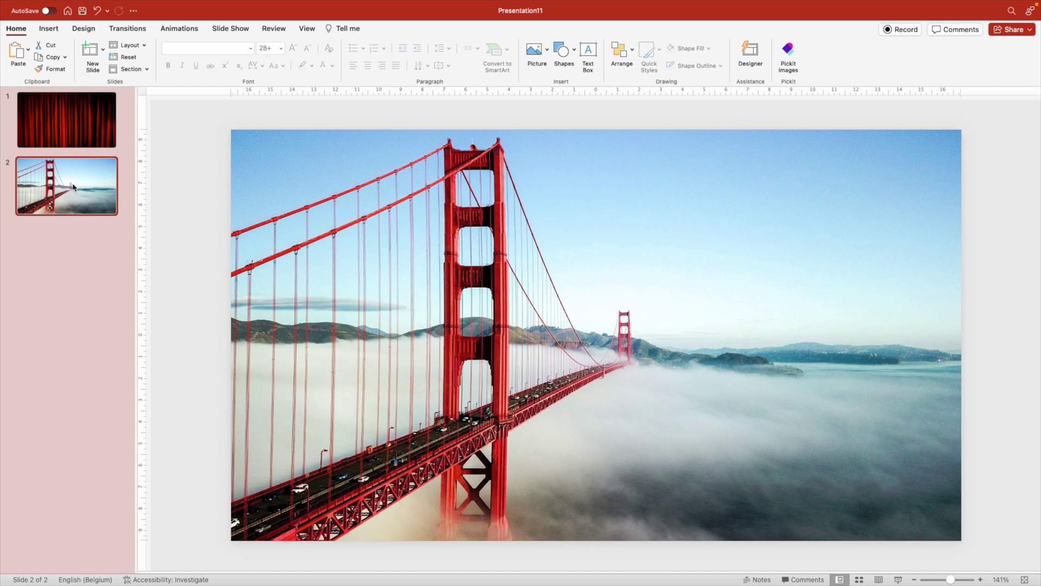
click(130, 28)
click(402, 74)
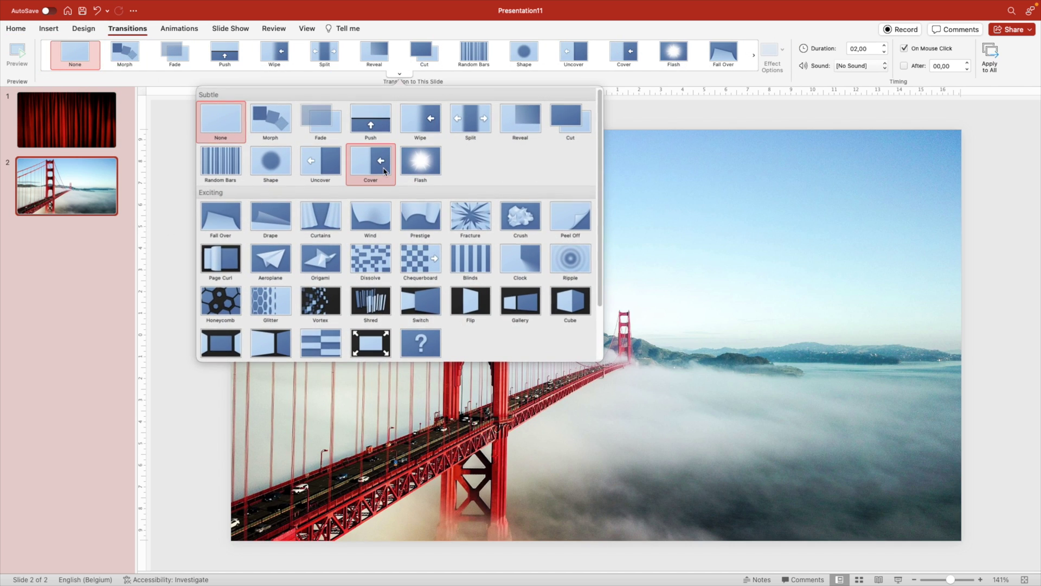
click(321, 215)
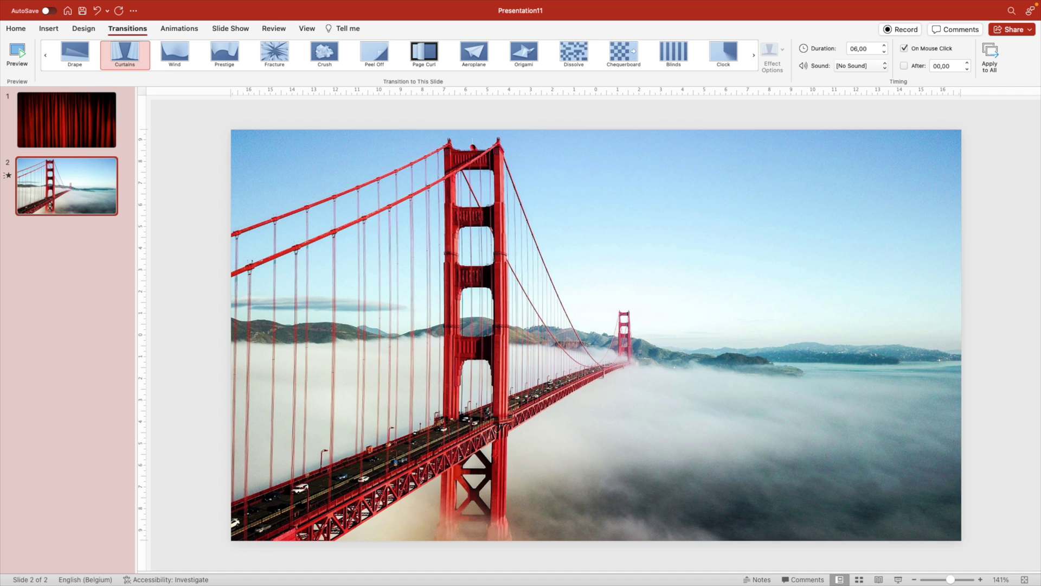
click(64, 143)
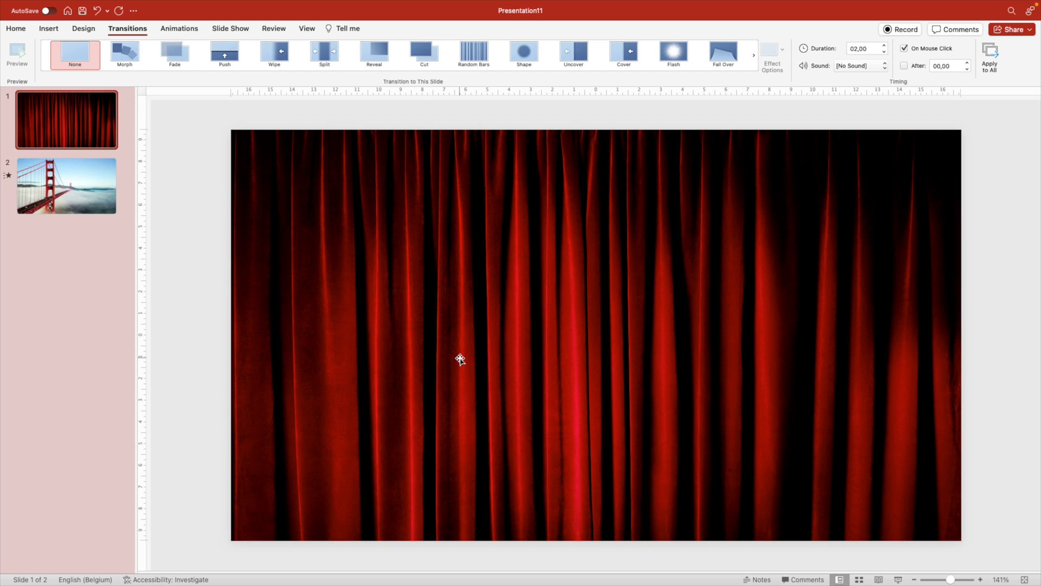
Add a third slide, clear its placeholders, and paste in the grey podium photo
right_click(73, 229)
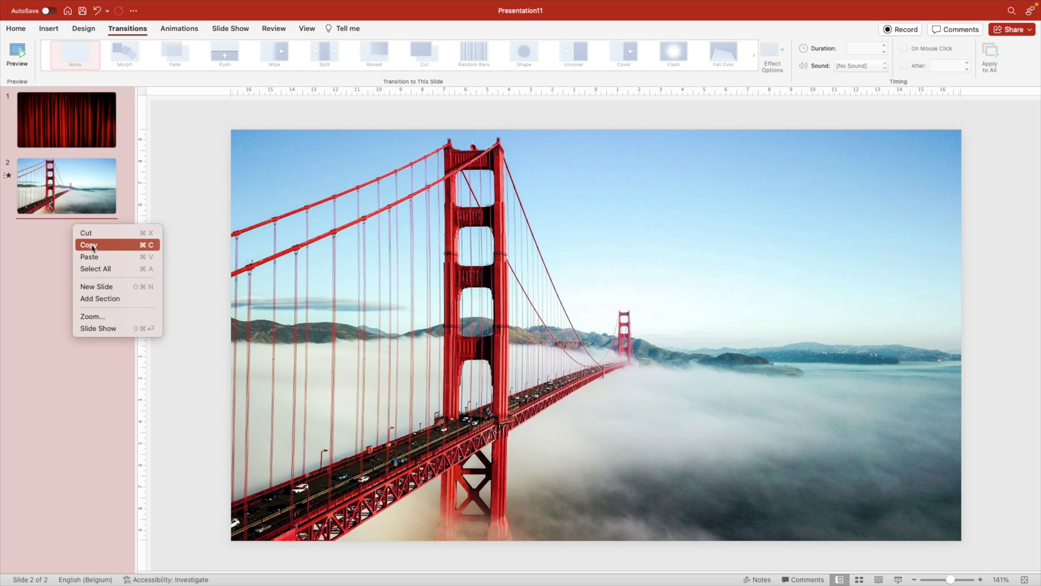
click(91, 286)
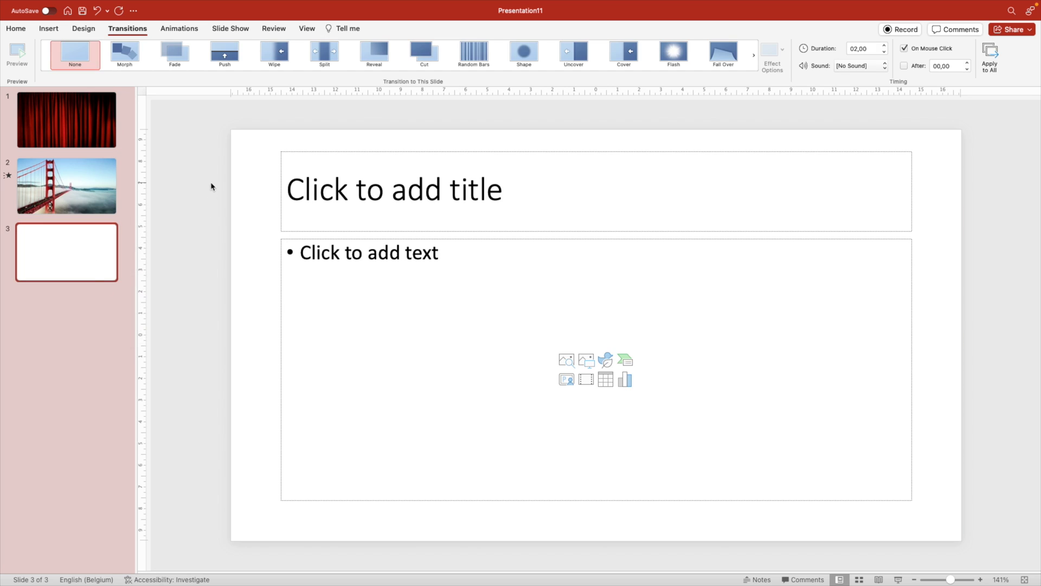
drag(256, 139, 894, 473)
key(Delete)
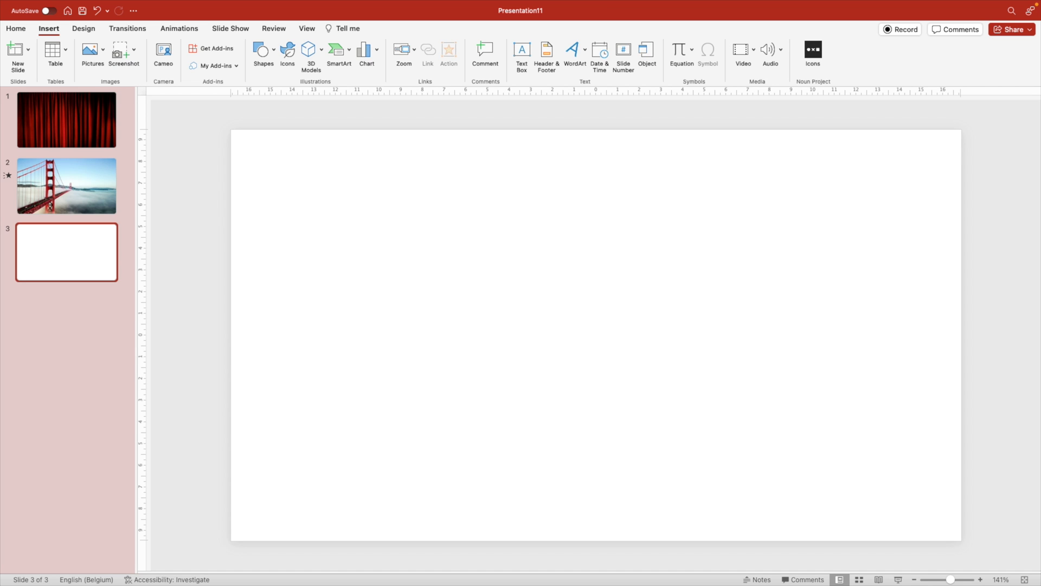
key(super+v)
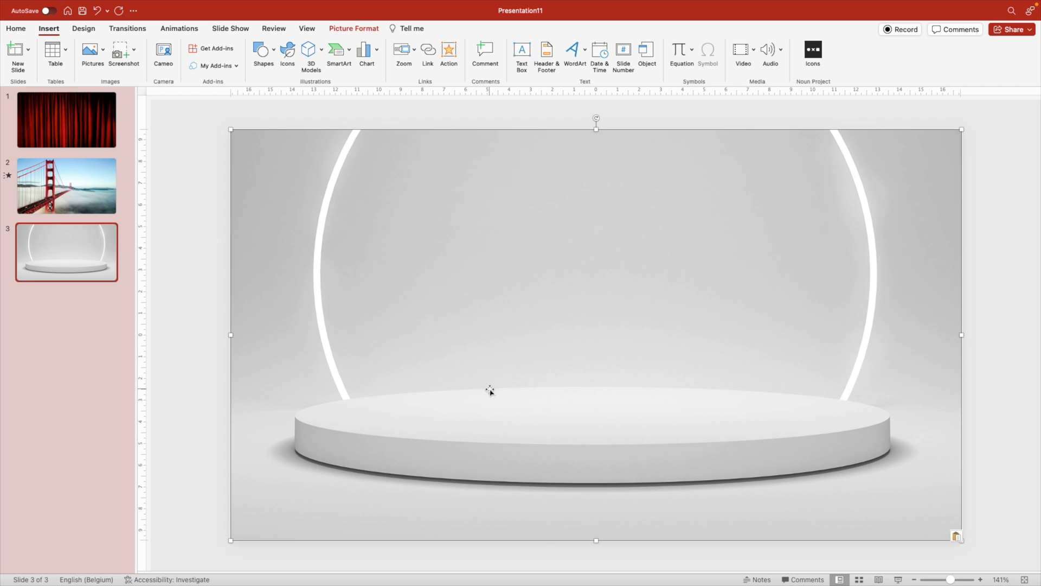
click(194, 423)
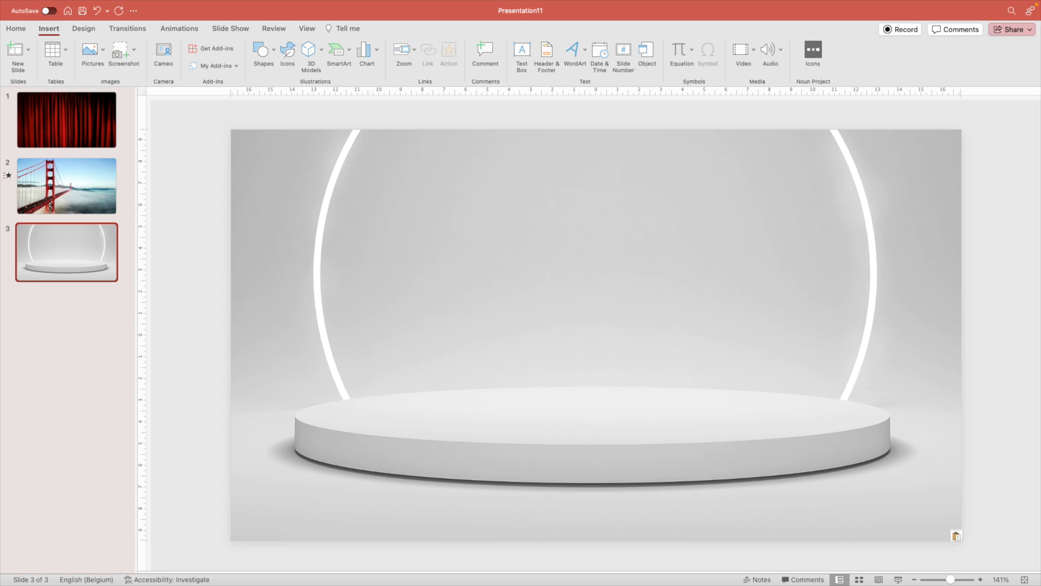
Paste the white car picture and size it to sit on the podium
click(624, 383)
key(super+v)
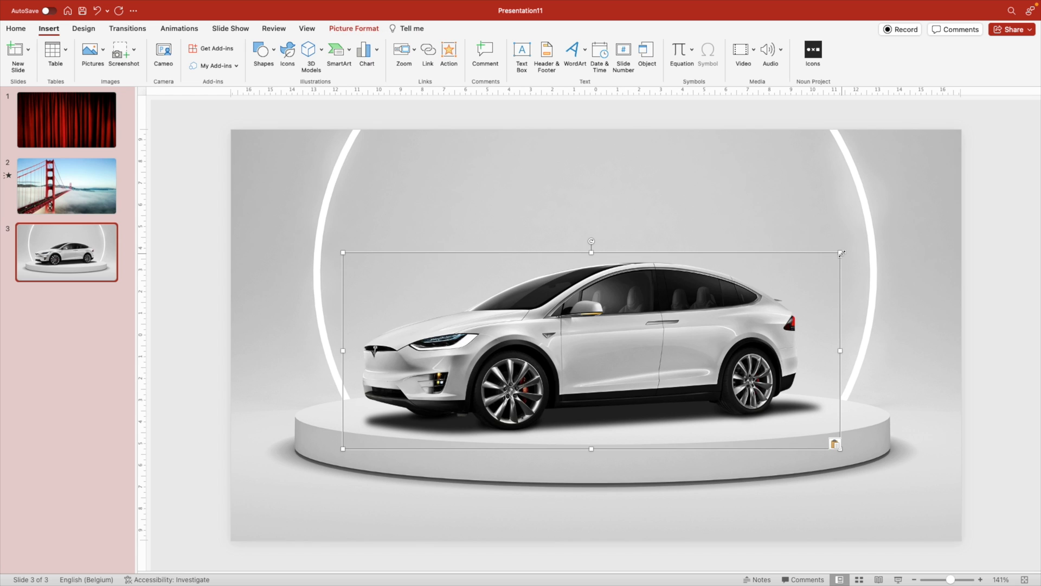
drag(841, 253, 791, 272)
drag(645, 353, 664, 353)
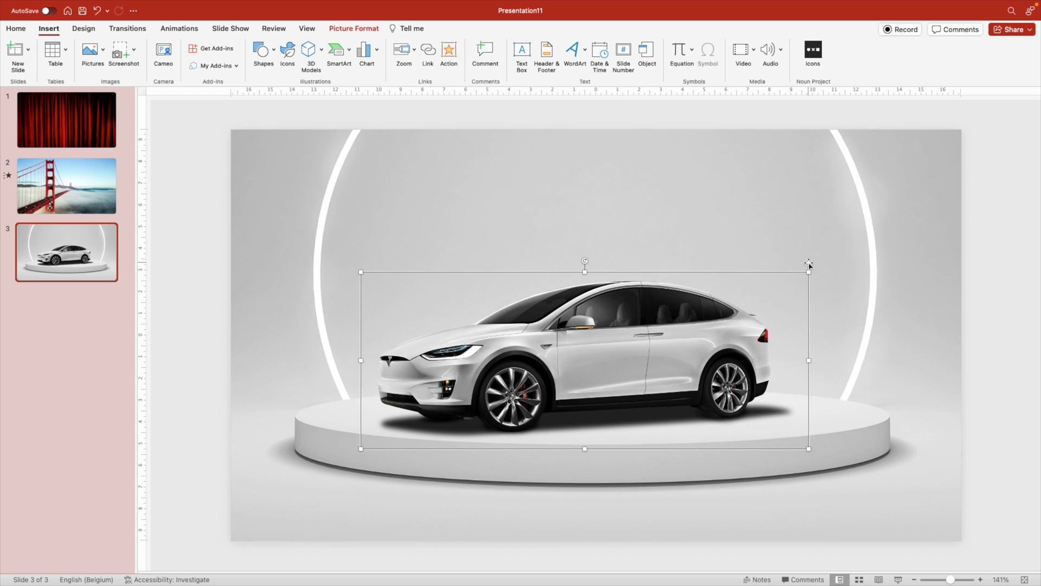
drag(811, 274, 877, 246)
drag(682, 366, 660, 365)
Add a text box reading 'TESLA' above the car in the Montserrat font
click(522, 54)
drag(442, 200, 767, 300)
text(TESLA)
double_click(465, 212)
click(16, 29)
click(220, 49)
text(Montserrat)
key(Return)
Make TESLA dark grey at 138 pt and move it up and left
click(332, 65)
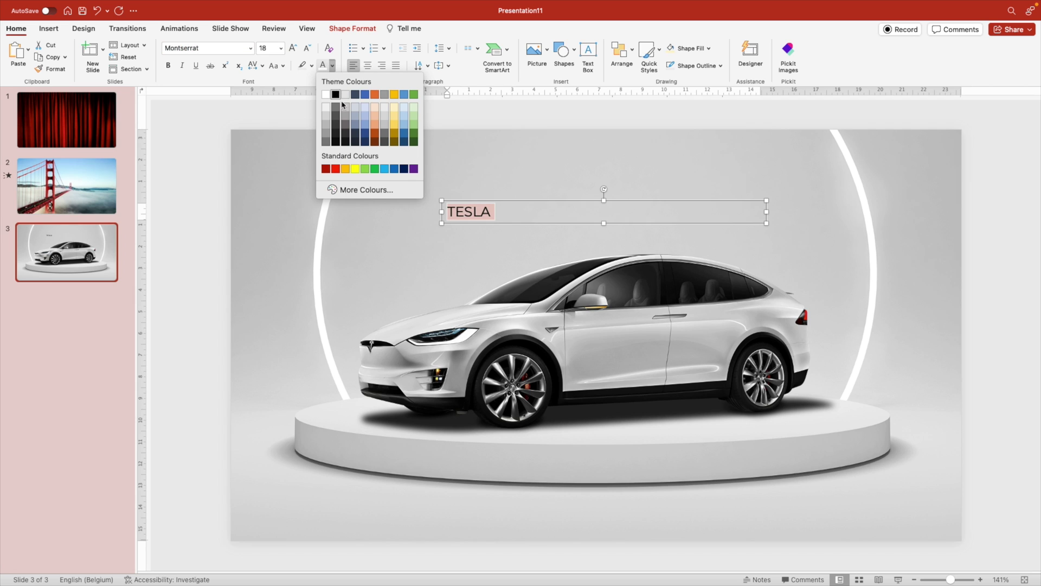
click(337, 139)
click(292, 48)
click(292, 49)
click(292, 50)
click(292, 49)
click(293, 50)
click(293, 50)
click(312, 51)
click(716, 201)
drag(703, 188, 691, 170)
Switch TESLA to a heavy Montserrat weight and widen its box to fit one line
click(250, 48)
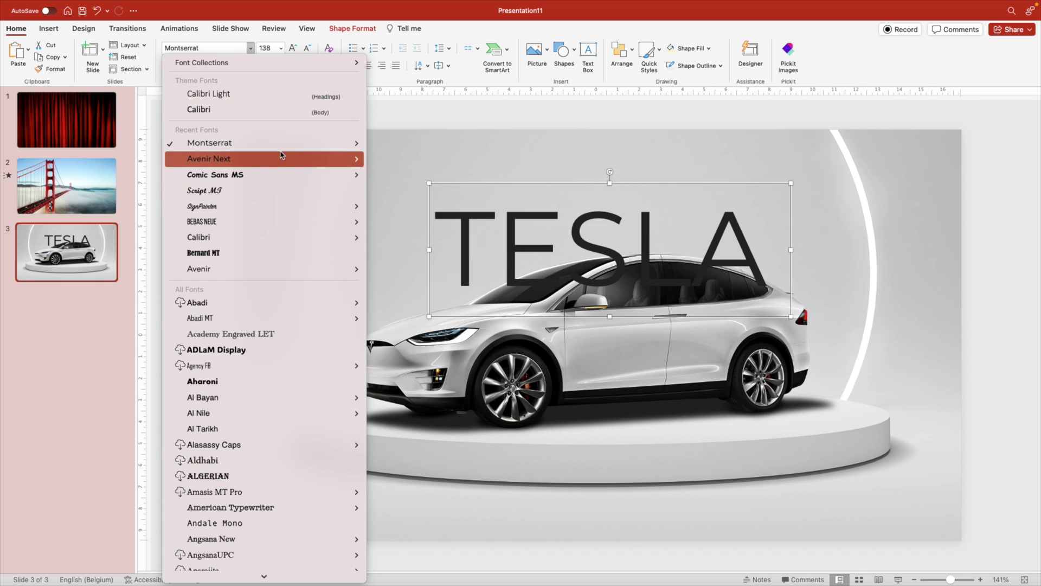
mouse_move(281, 148)
click(410, 384)
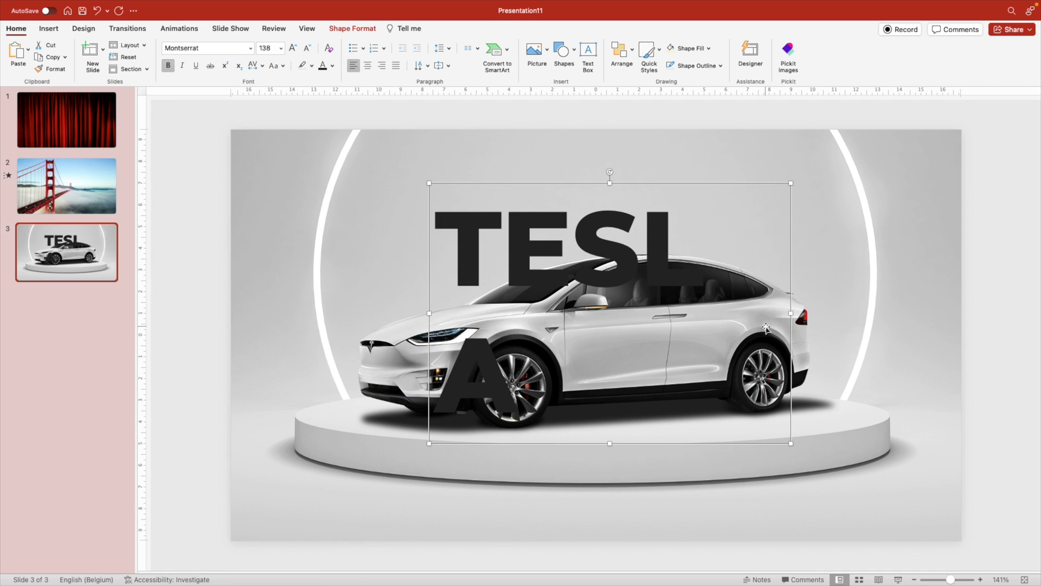
drag(790, 312, 882, 332)
drag(719, 187, 702, 187)
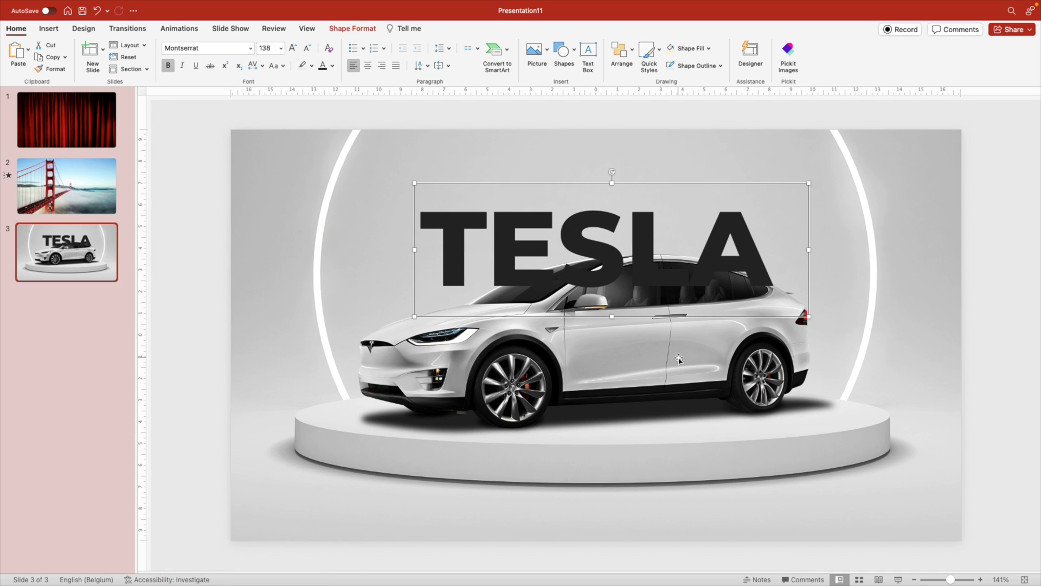
Bring the car picture in front of the TESLA title
click(677, 361)
right_click(678, 362)
mouse_move(792, 371)
click(853, 373)
Give the TESLA text an offset shadow preset with 60% transparency, 4 pt blur, 3 pt distance
right_click(670, 159)
click(796, 410)
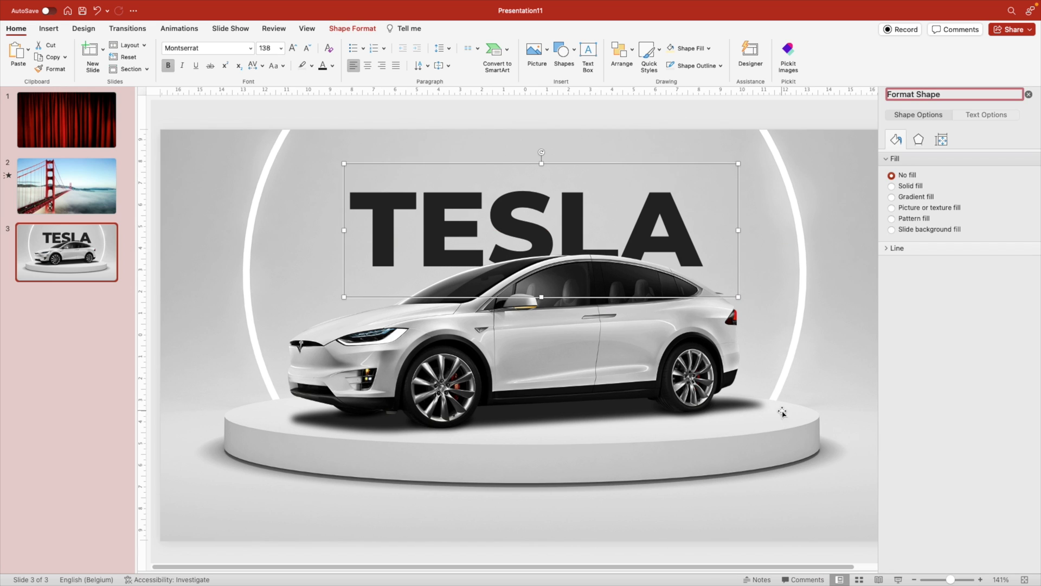
click(981, 115)
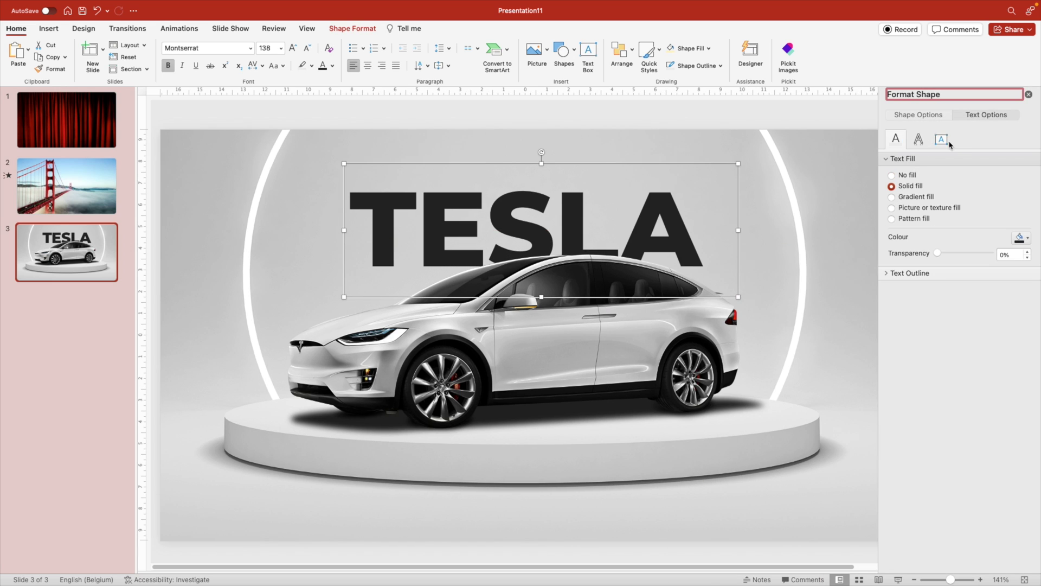
click(918, 140)
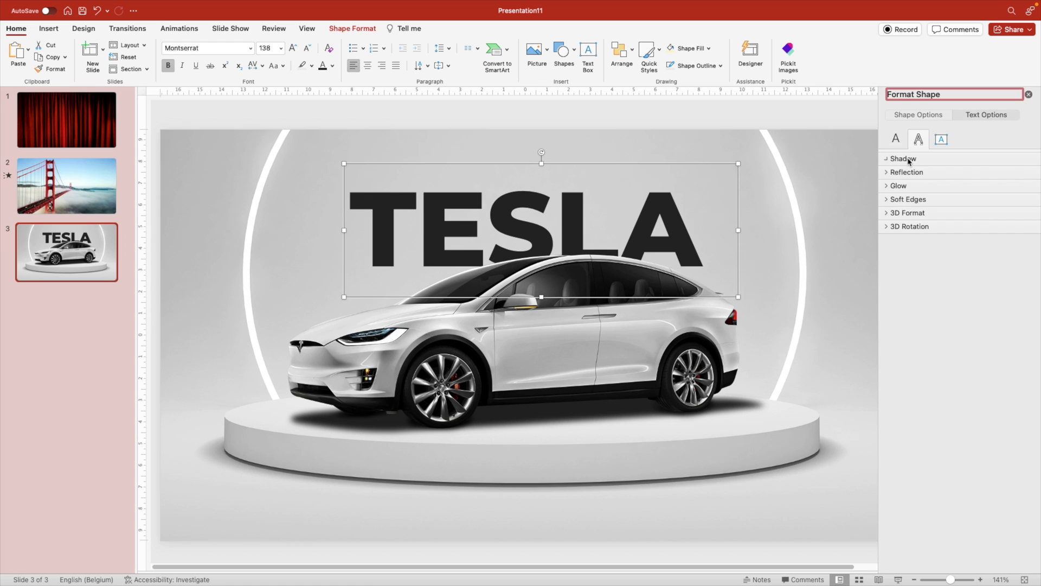
click(910, 159)
click(1021, 178)
click(944, 264)
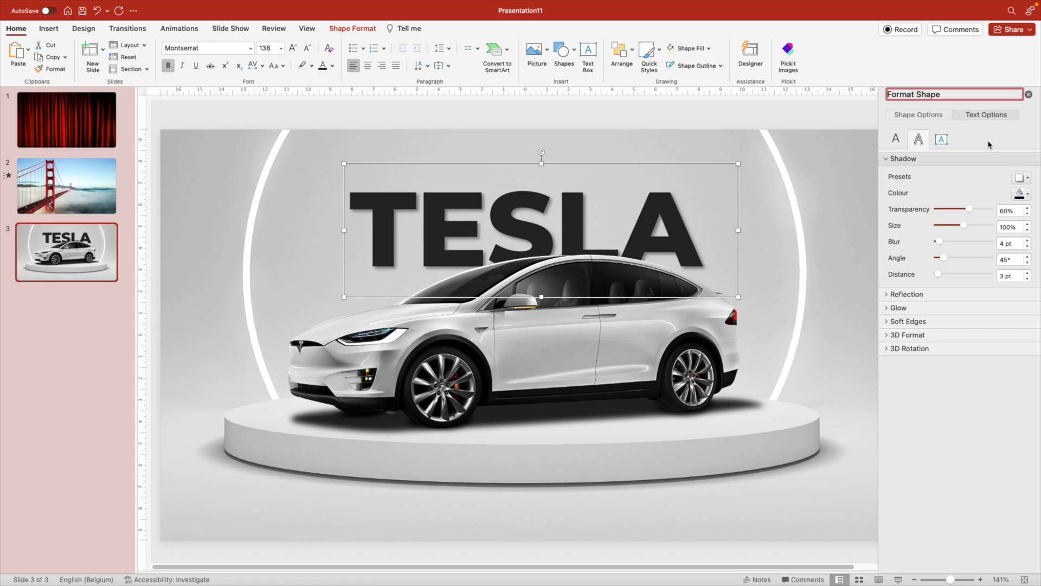
click(1029, 95)
click(973, 245)
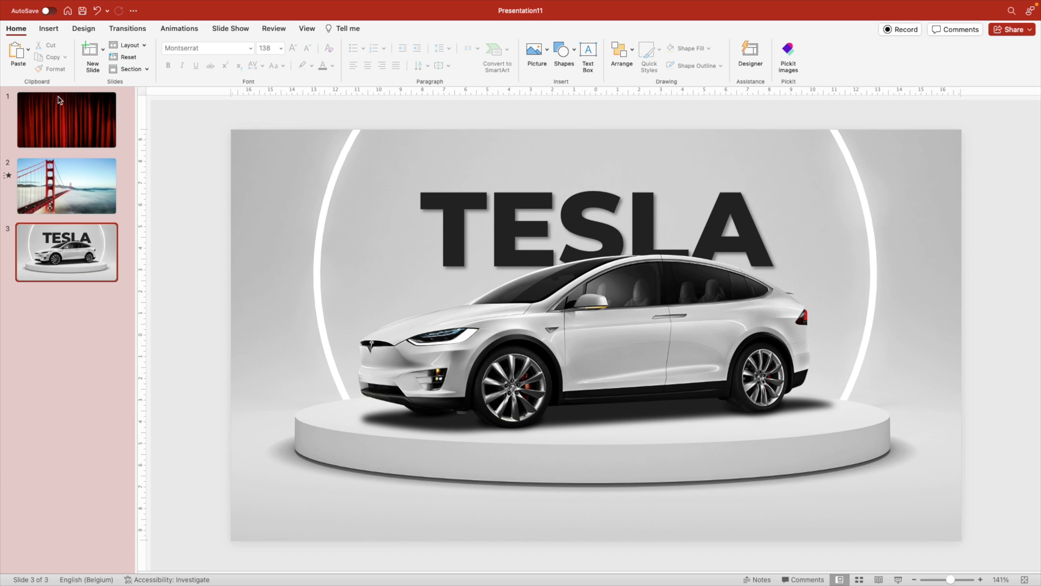
Duplicate the red curtain slide and move the copy below the Golden Gate slide
click(88, 127)
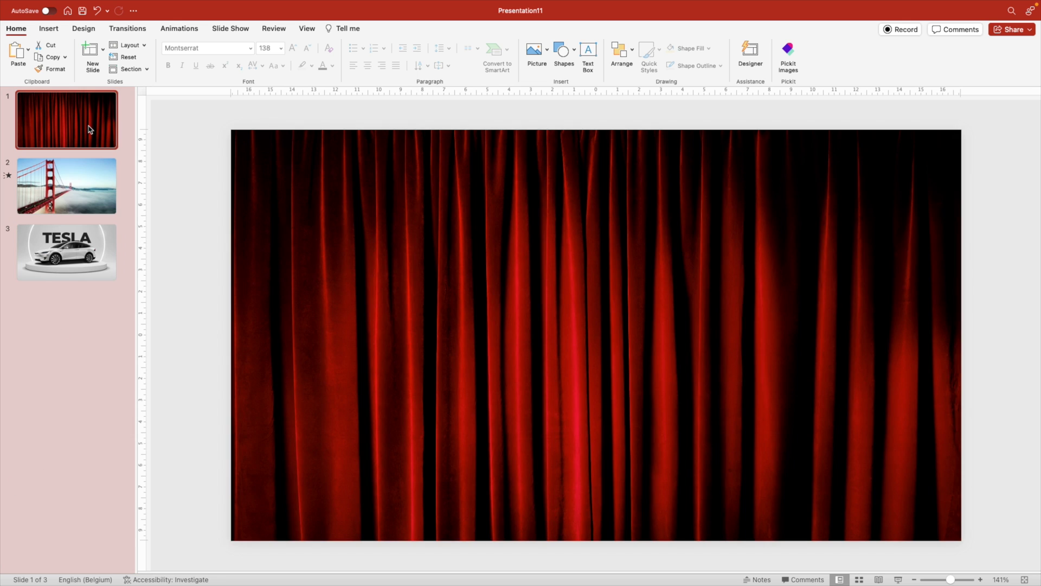
key(super+d)
drag(74, 191, 76, 299)
Give the Tesla slide the Curtains transition, then select the curtain picture on slide 3
click(77, 310)
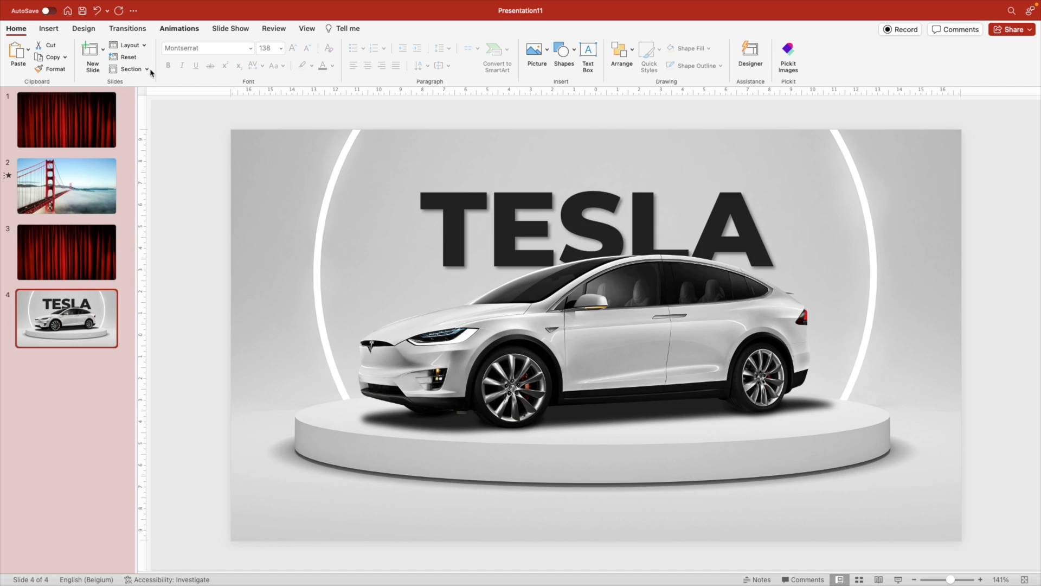
click(136, 34)
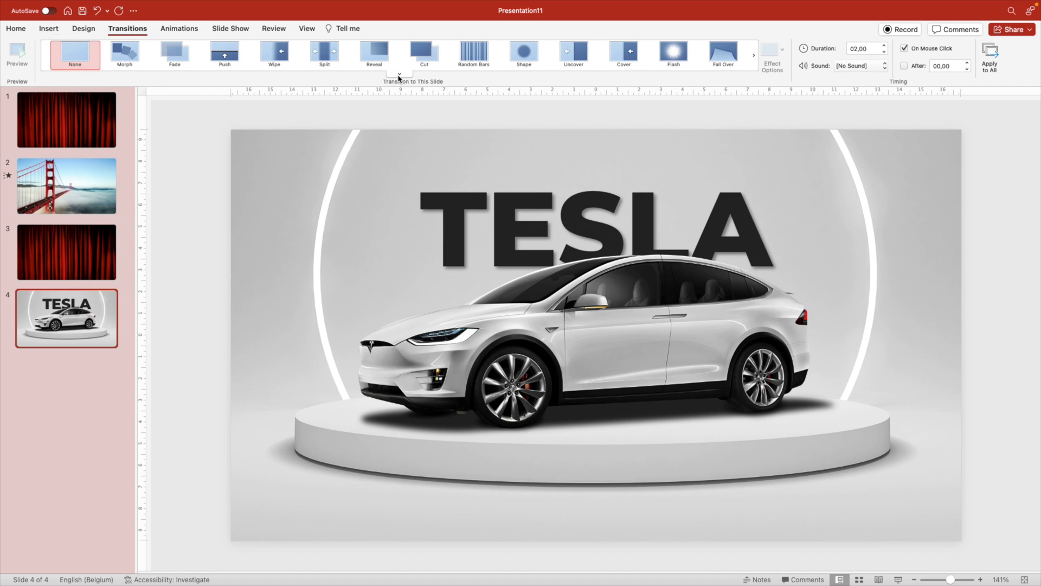
click(399, 75)
click(317, 216)
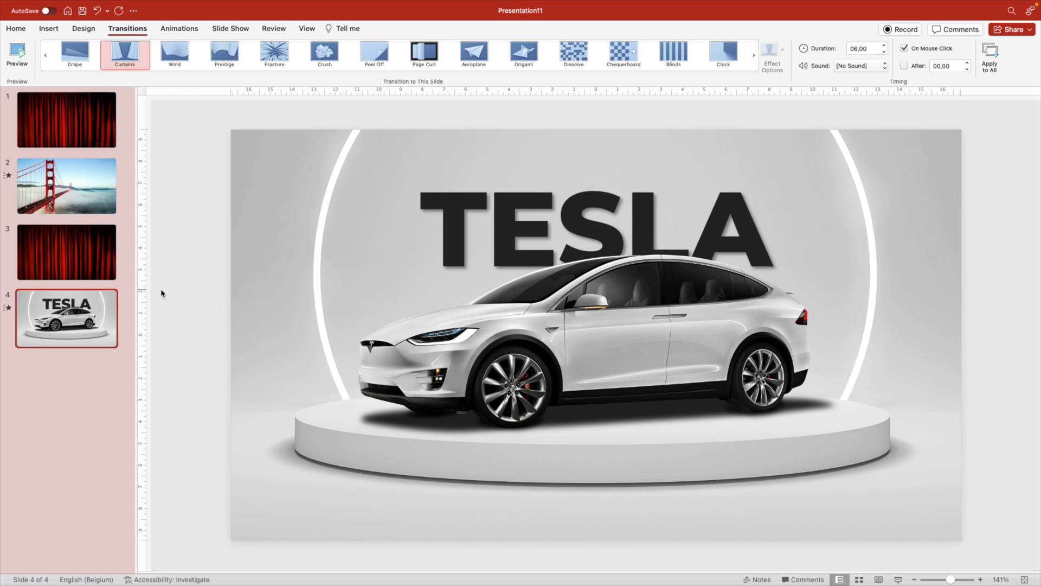
click(31, 232)
click(630, 353)
Set the copied curtain to 0% saturation, lower temperature, -11% brightness and -4% contrast
right_click(632, 355)
click(712, 485)
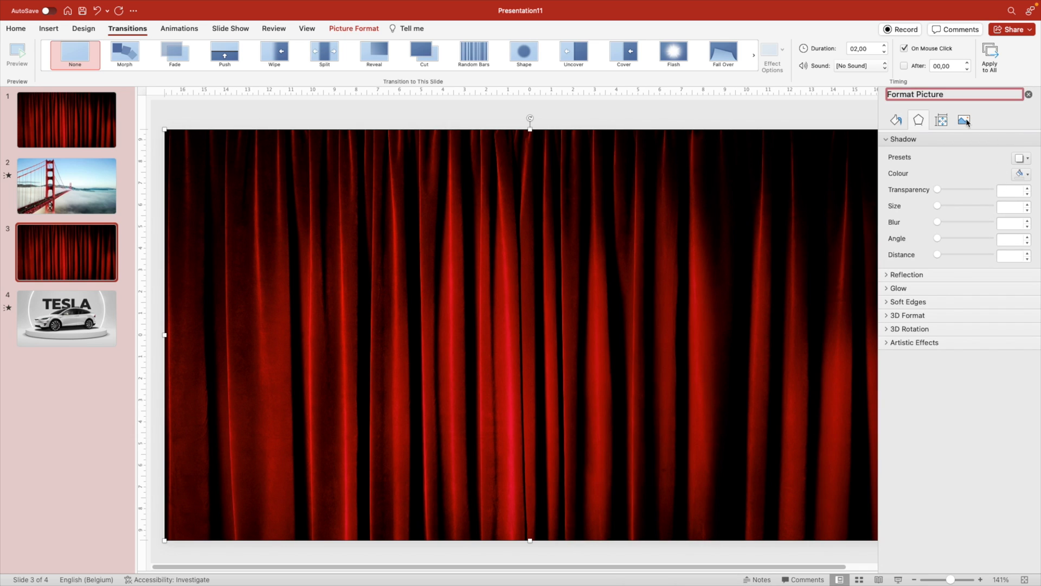
click(965, 121)
click(885, 154)
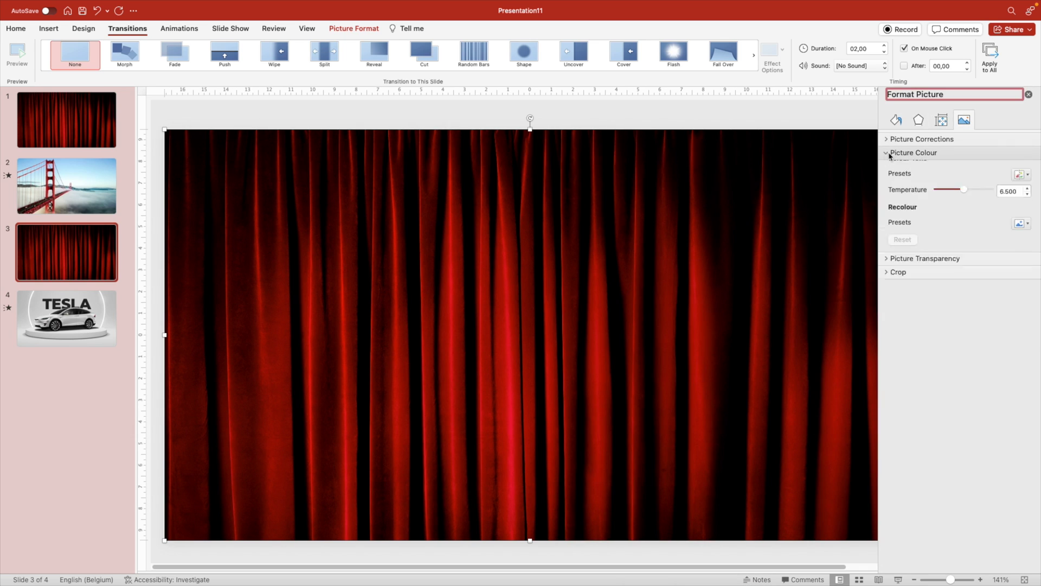
click(1020, 188)
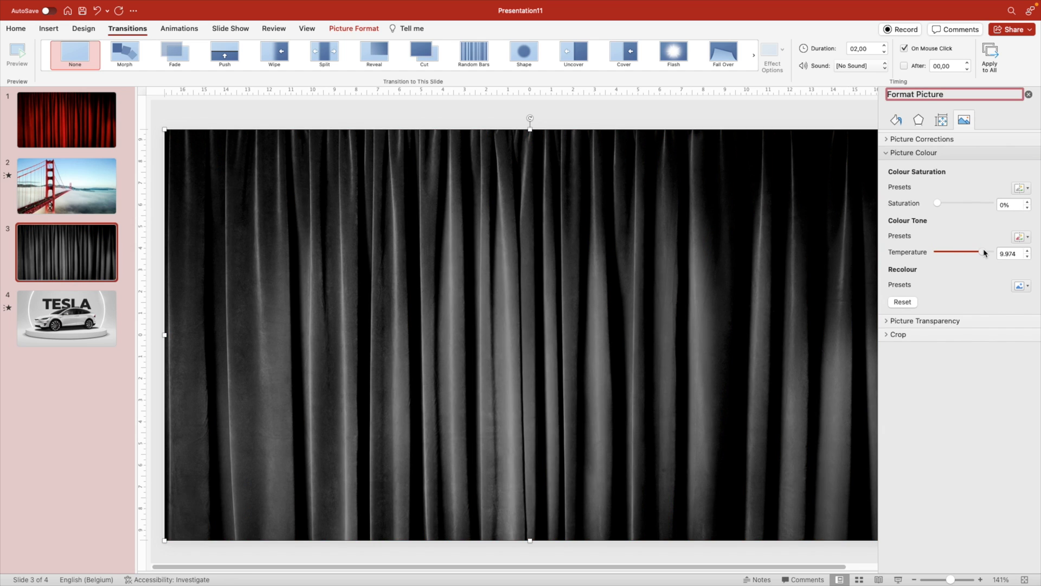
drag(964, 252, 942, 253)
click(890, 142)
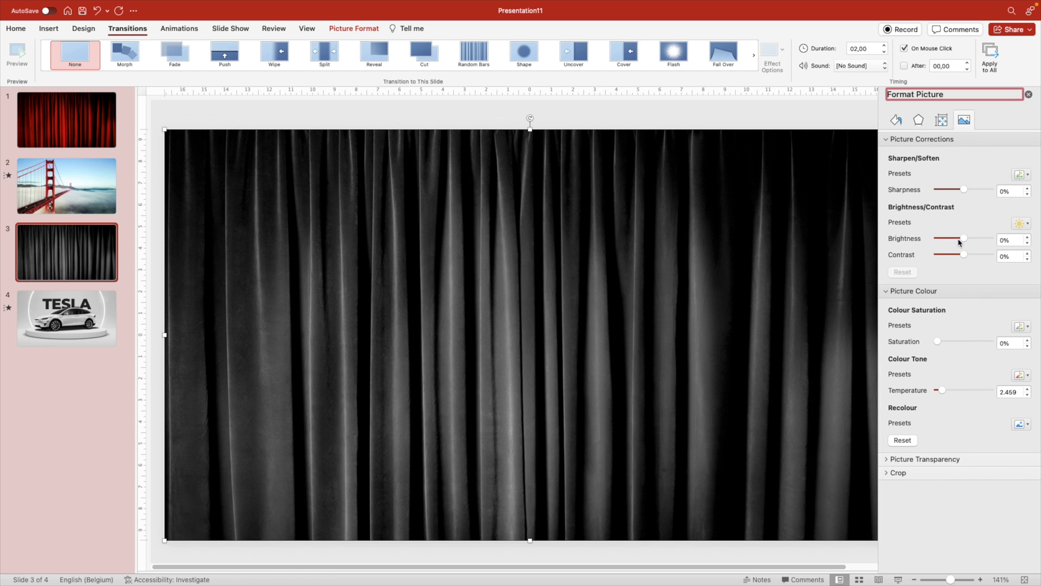
mouse_move(961, 238)
mouse_down()
mouse_move(974, 240)
mouse_move(954, 240)
mouse_move(975, 257)
mouse_move(963, 257)
mouse_move(963, 239)
mouse_up()
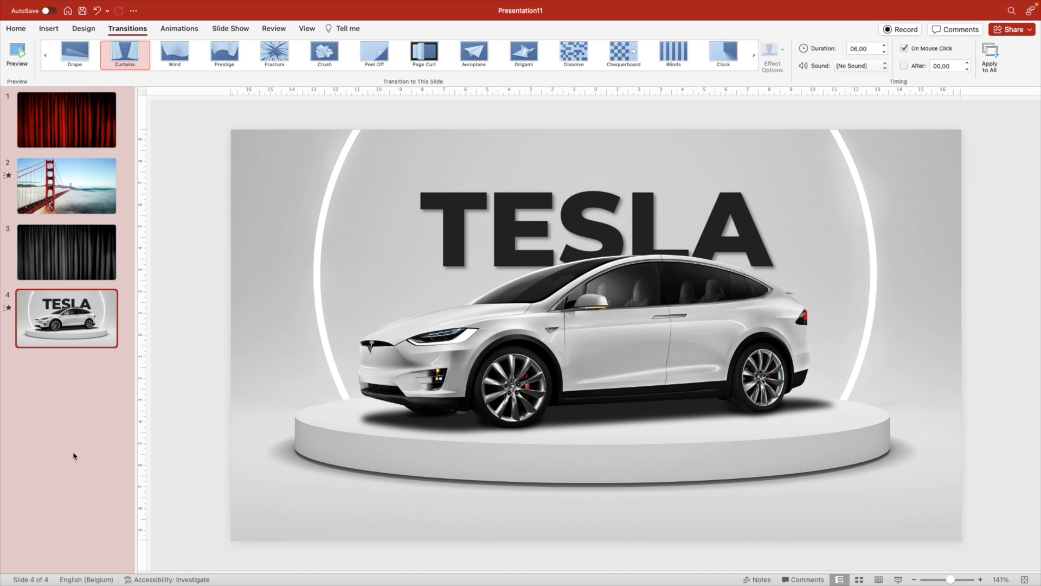
Insert a blank slide 5 directly below the Tesla slide in the thumbnail pane
right_click(79, 352)
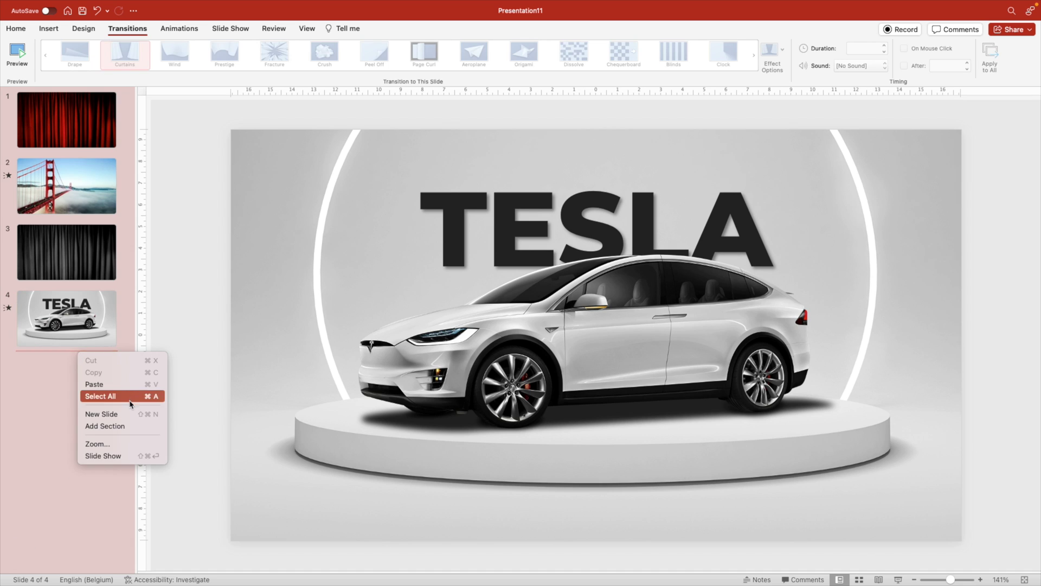
click(128, 414)
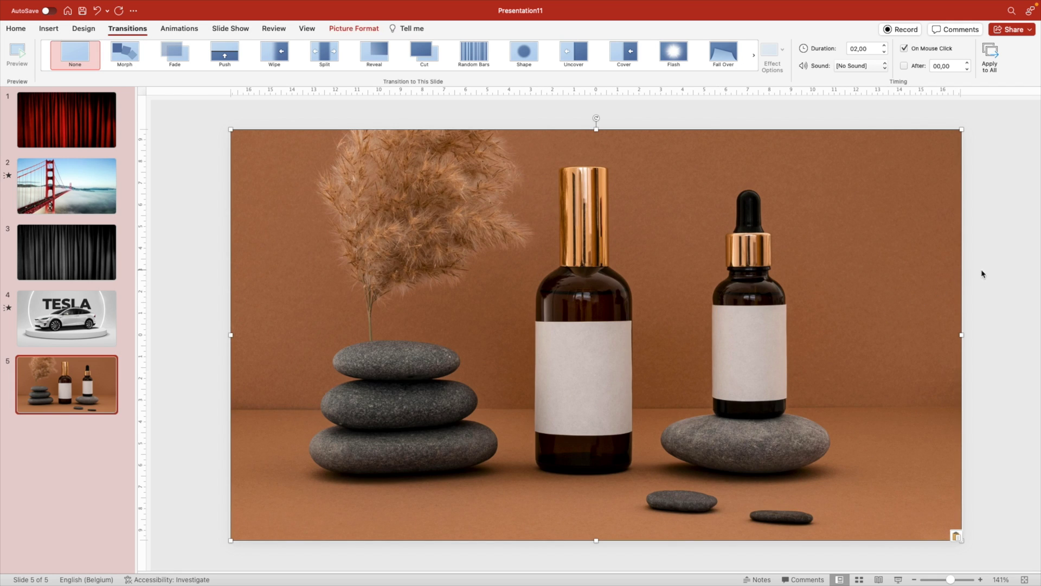
Deselect the full-slide bottles-and-stones photo on slide 5
click(984, 274)
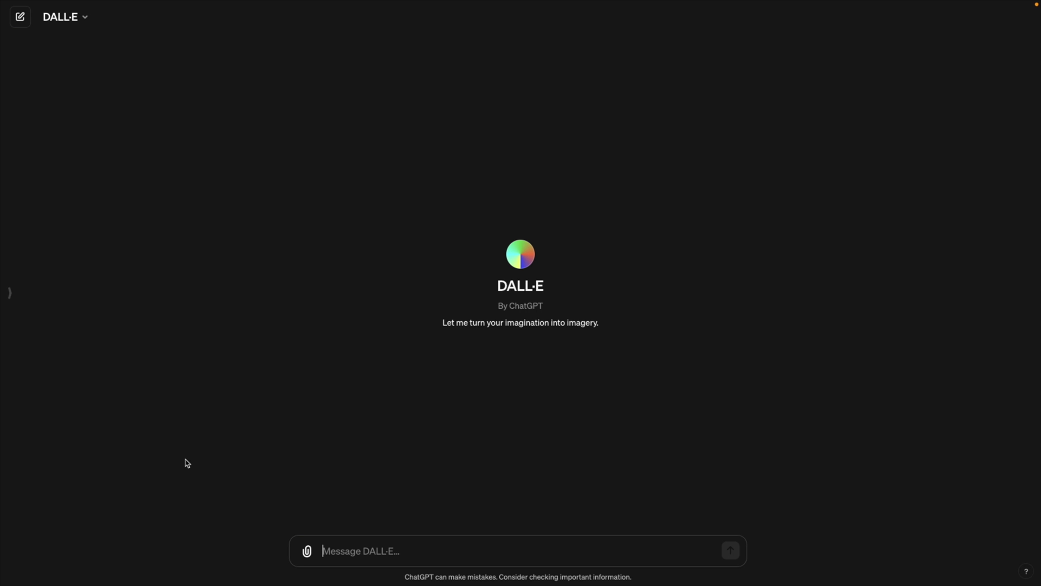
Ask DALL·E for a straight, closed, light-brown curtain filling a 16:9 picture, then view the second result
text(Create)
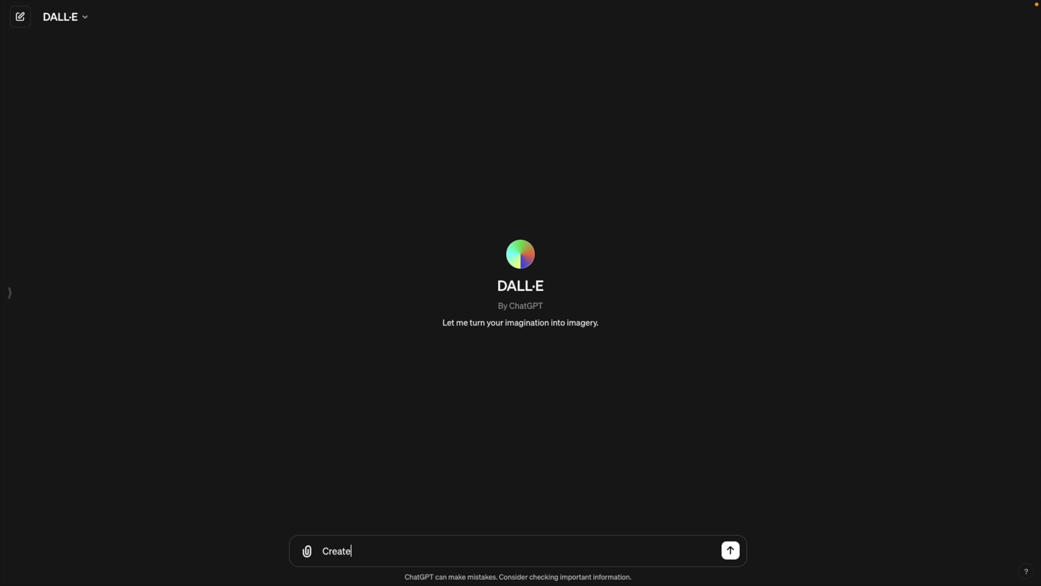
text( me a visual of a curtain in 16:9 ratio. The)
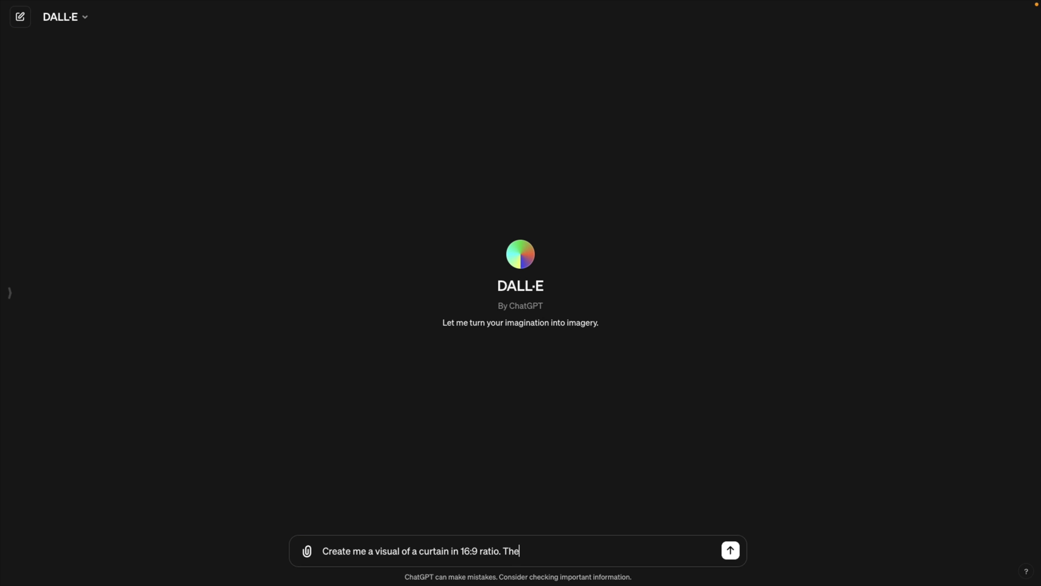
text( curtain should be a b)
key(BackSpace)
text(a brown tint. )
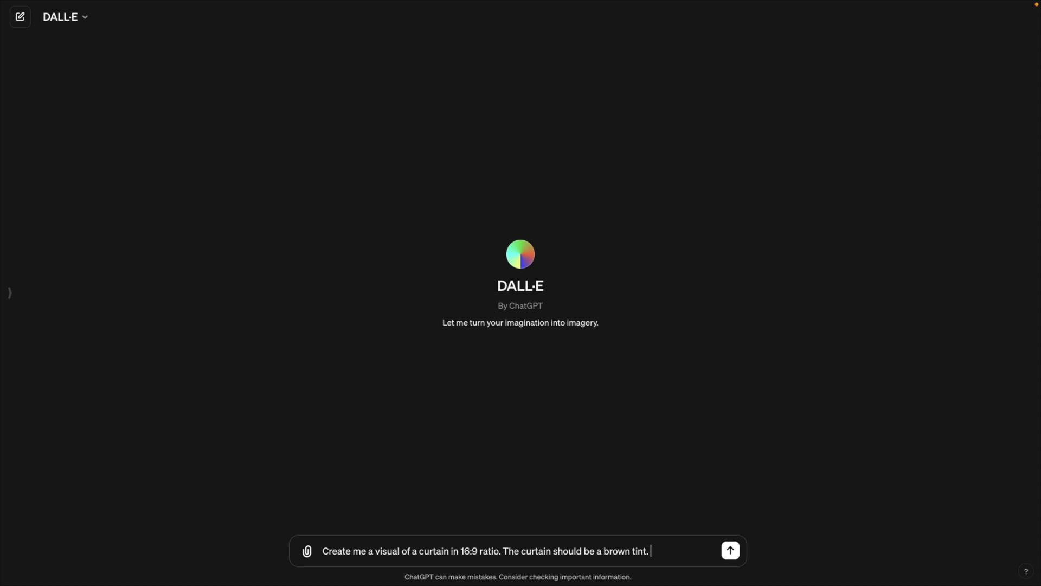
text(light)
key(BackSpace)
text(an)
text(d fill the entire )
text(picture. The curtain sh)
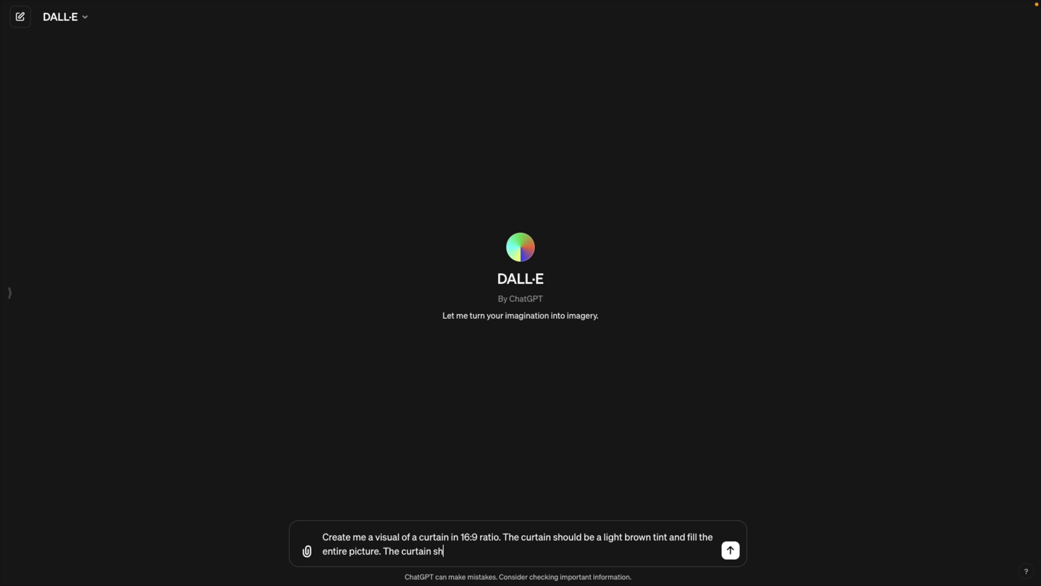
text(ould be straight and closed.)
key(Return)
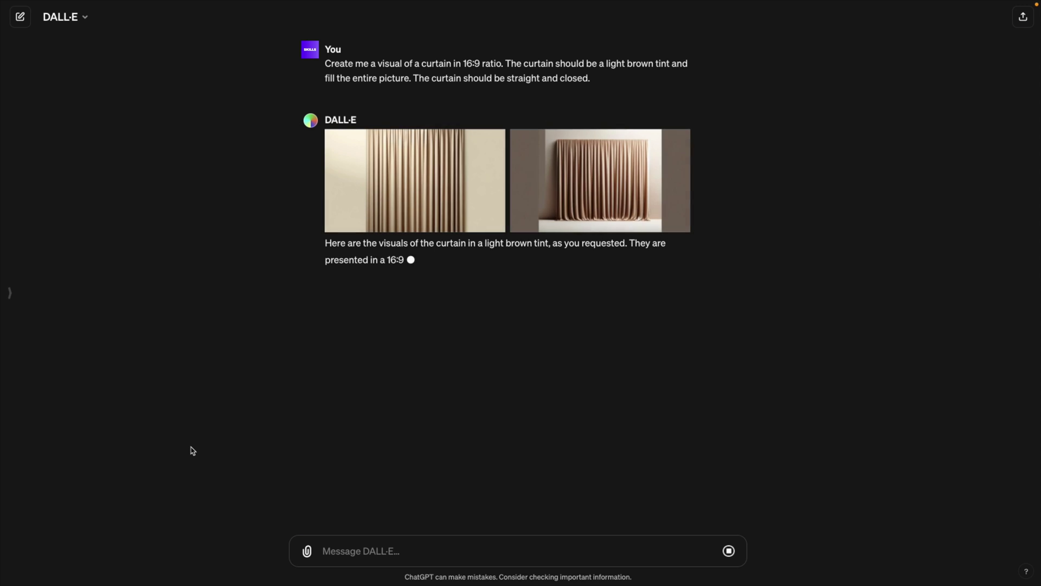
click(602, 189)
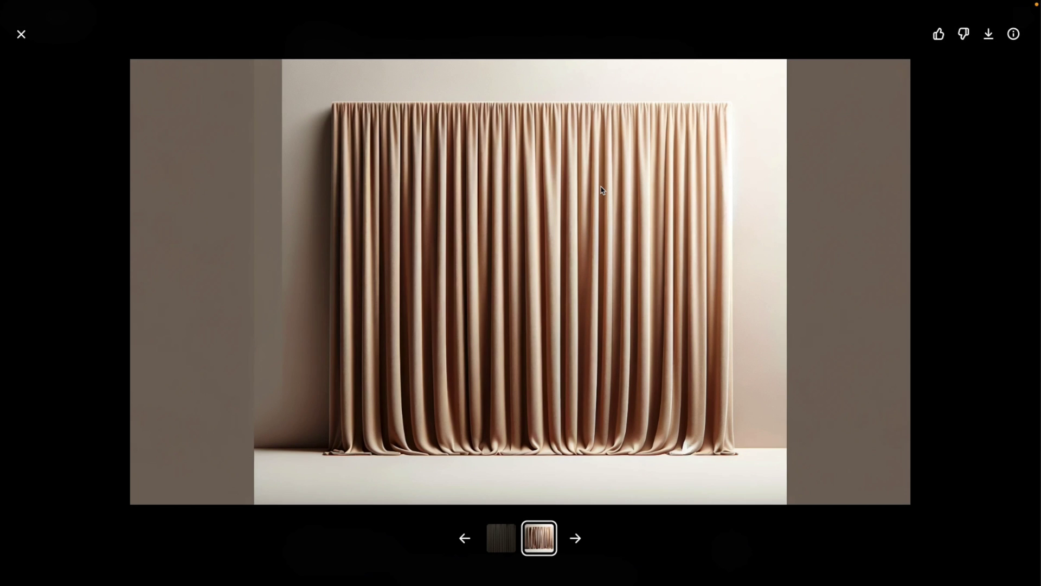
Download the second curtain image and place it, enlarged, on a new blank slide after the Tesla slide
click(989, 34)
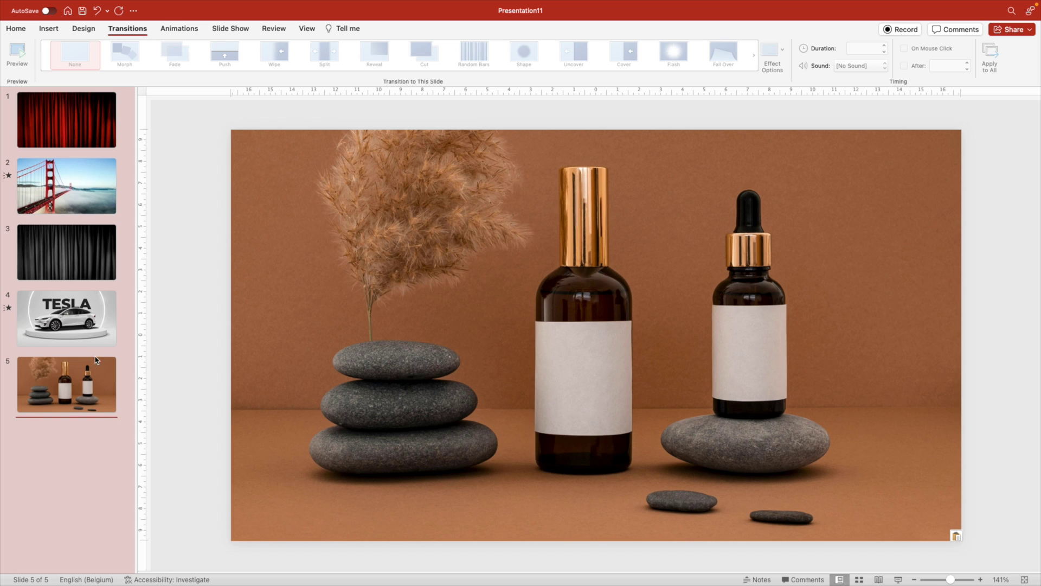
right_click(84, 351)
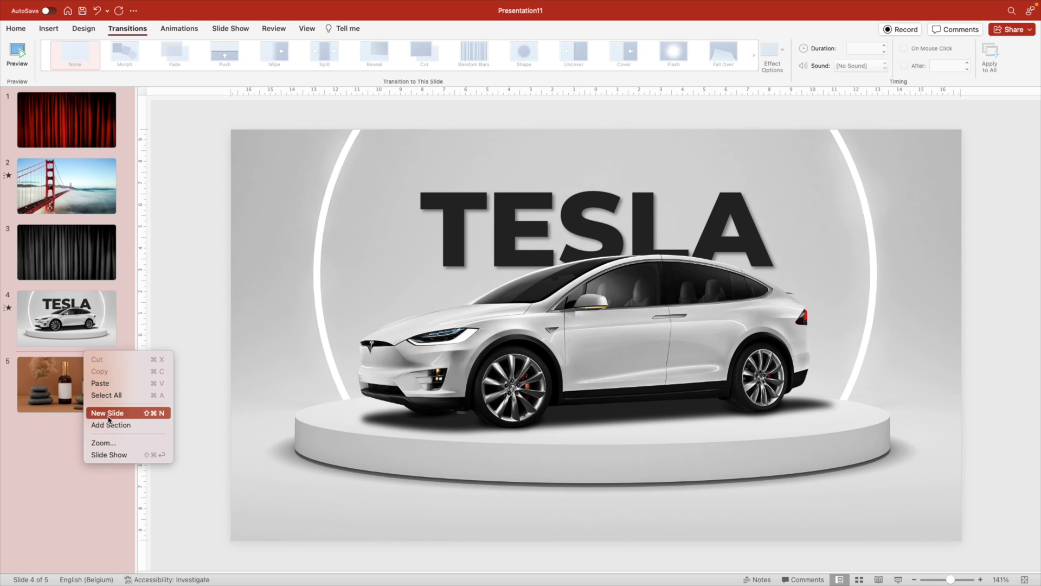
click(108, 415)
drag(266, 140, 555, 265)
drag(702, 396, 962, 544)
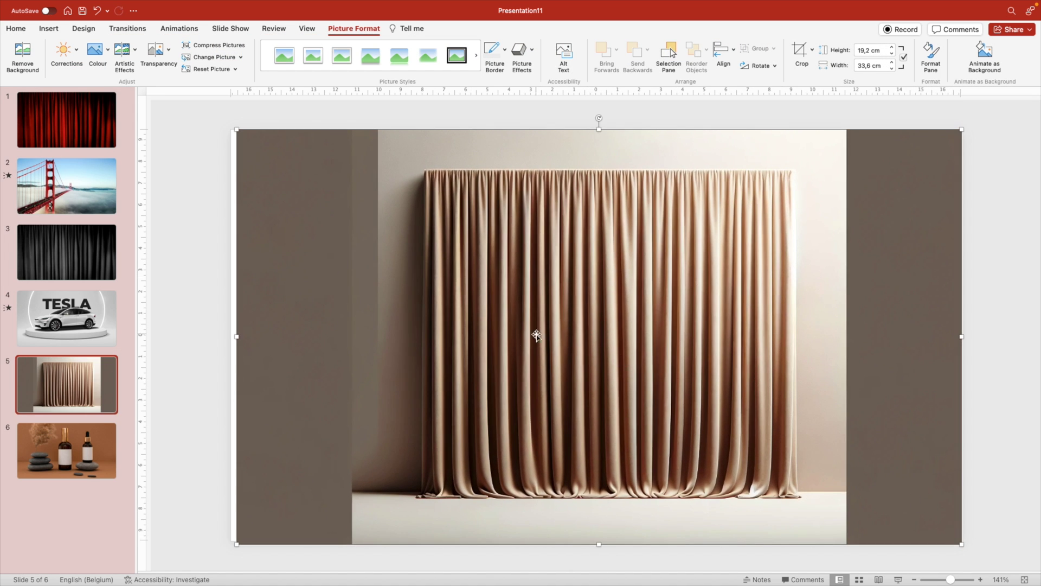
Crop the curtain picture so only curtain fabric fills the frame
scroll(654, 378, down, 3)
scroll(659, 382, down, 1)
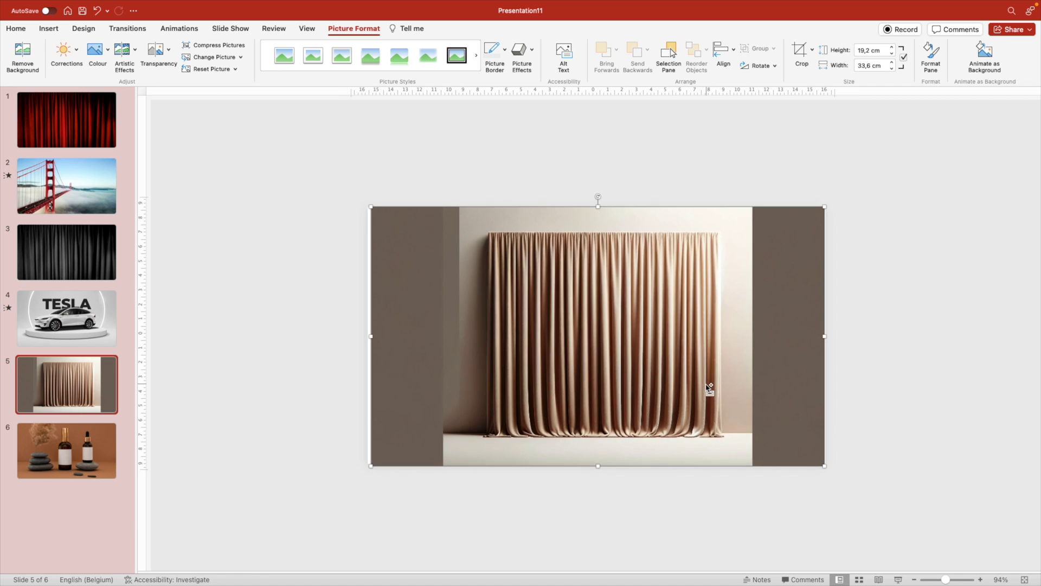
double_click(676, 353)
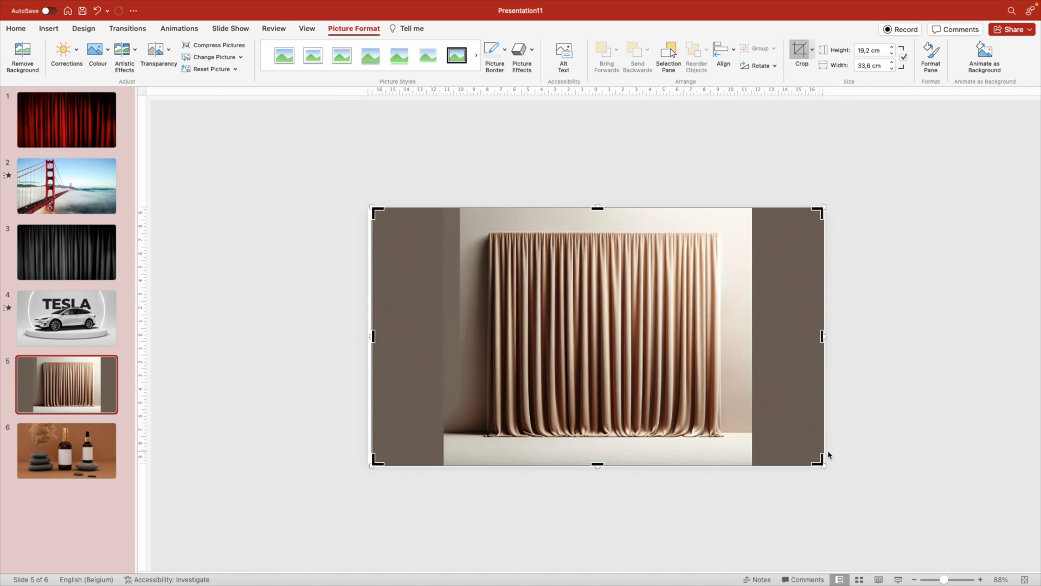
drag(822, 459, 1028, 537)
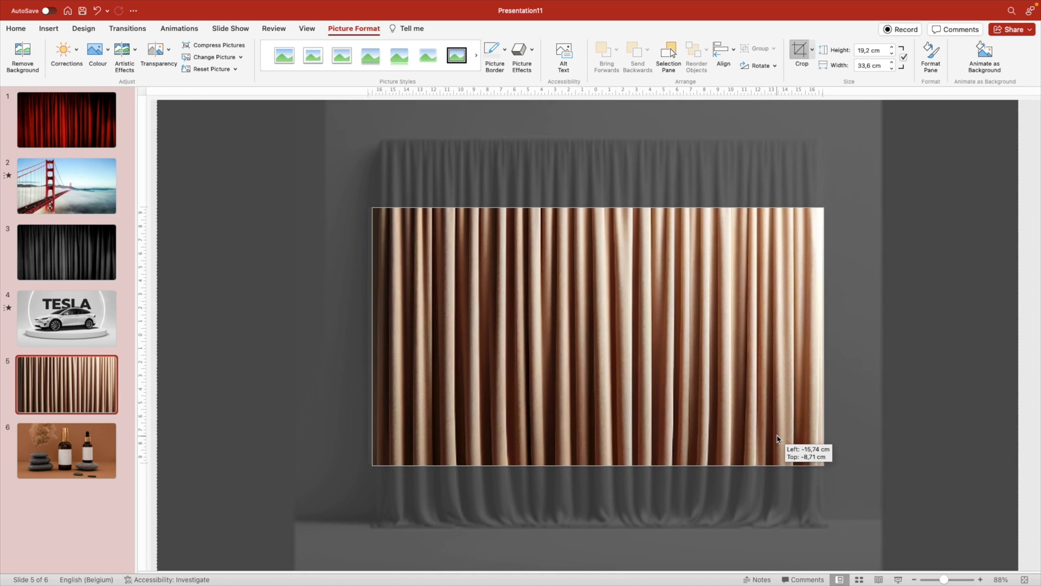
scroll(777, 436, down, 1)
scroll(778, 435, down, 1)
drag(865, 493, 887, 505)
click(913, 400)
Stretch the curtain's left and right edges to the slide edges, reaching 33.87 × 19.2 cm
scroll(689, 388, up, 4)
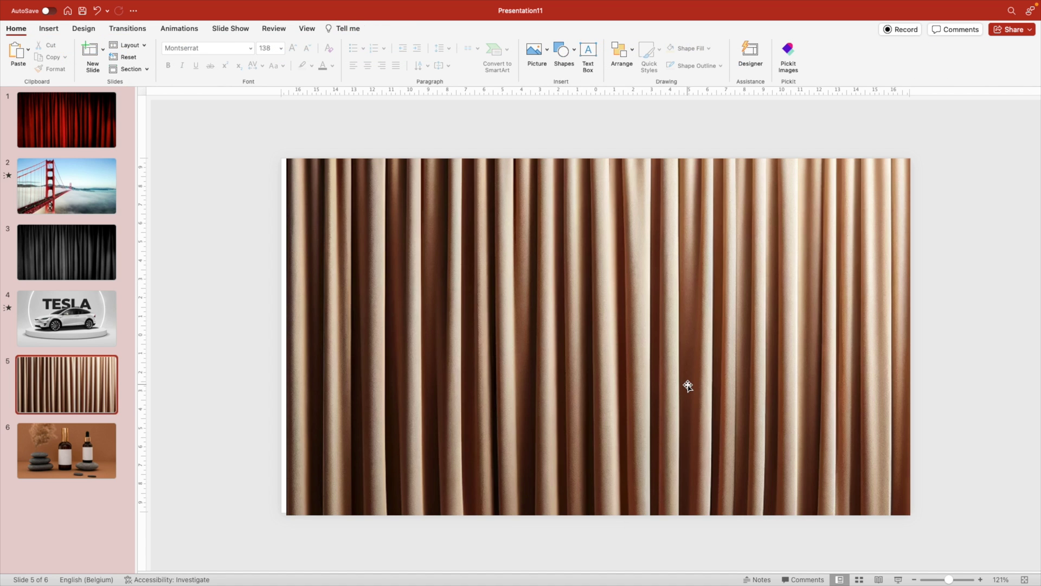
click(584, 308)
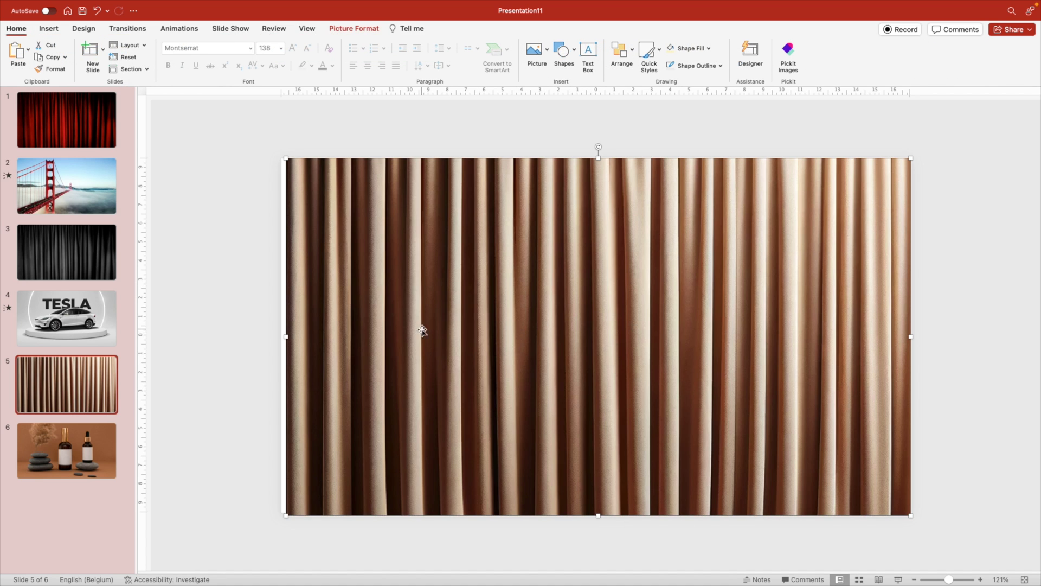
mouse_move(287, 337)
mouse_down()
mouse_move(458, 336)
mouse_move(281, 337)
mouse_up()
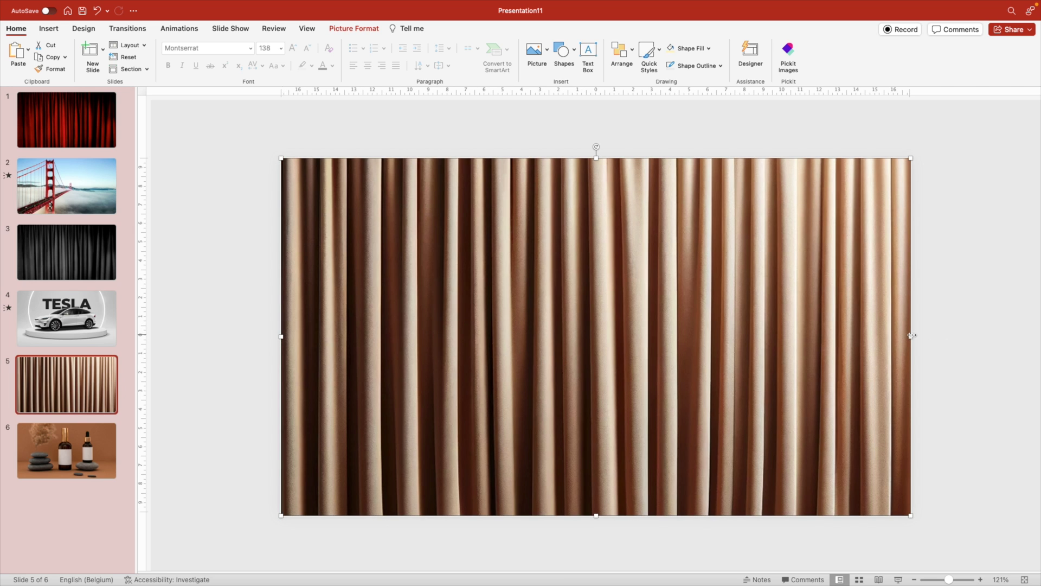
mouse_move(912, 335)
mouse_down()
mouse_move(718, 317)
mouse_move(918, 341)
mouse_move(912, 335)
mouse_up()
click(935, 341)
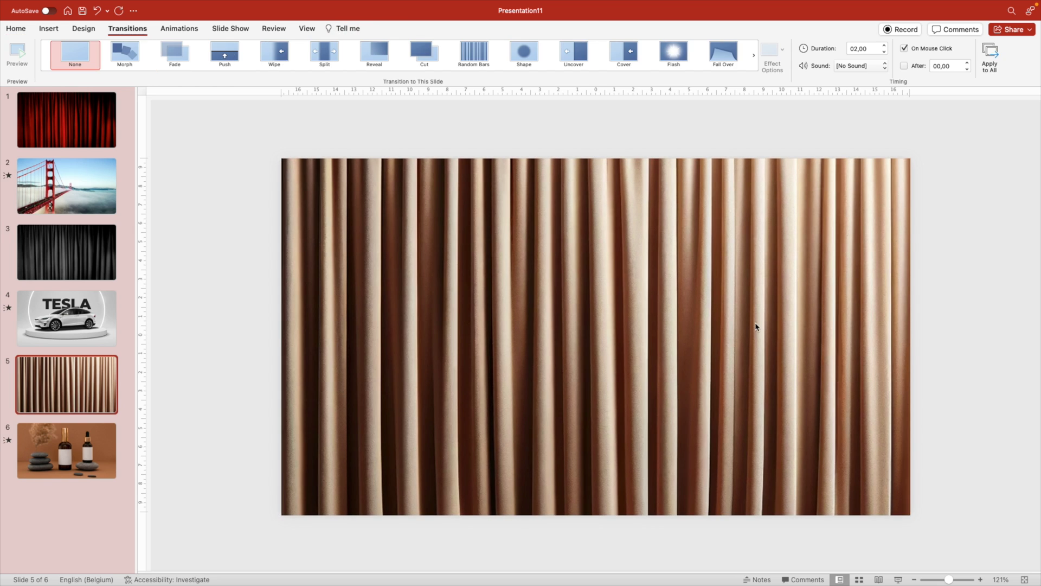
Darken the curtain slightly and set its temperature to 9,173 and saturation to 207%
click(757, 328)
right_click(566, 264)
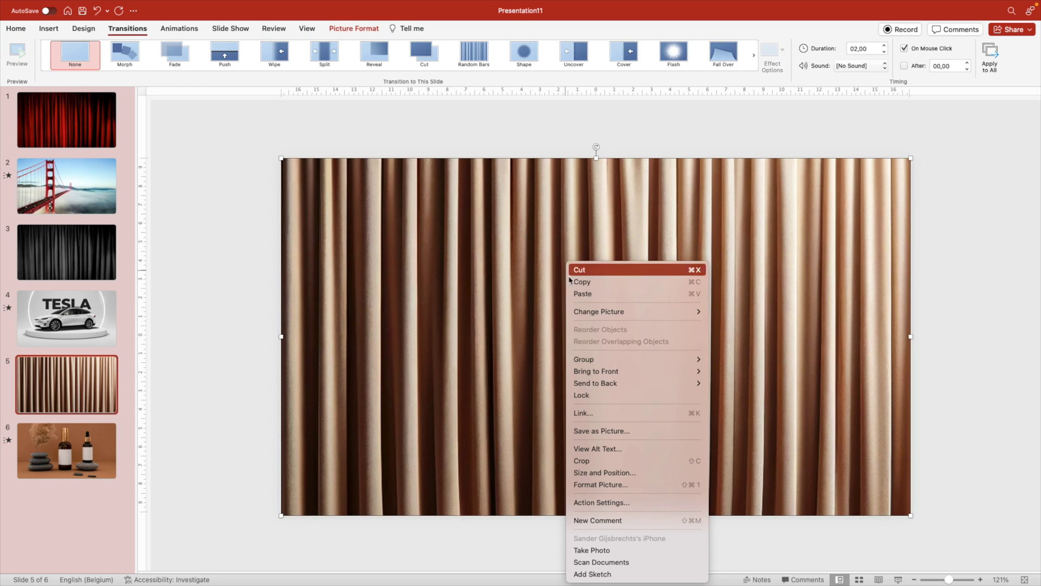
click(633, 485)
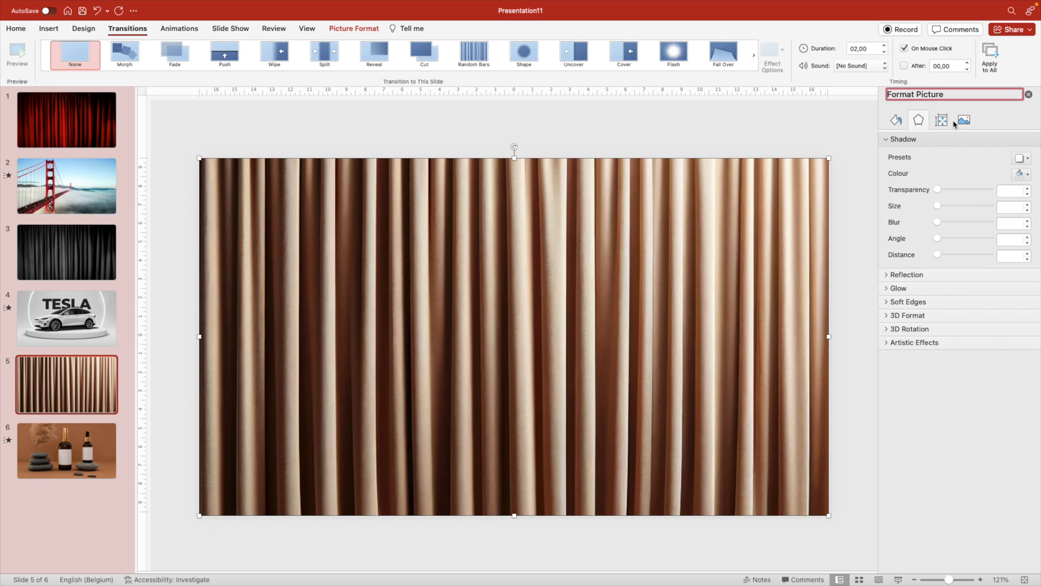
click(960, 121)
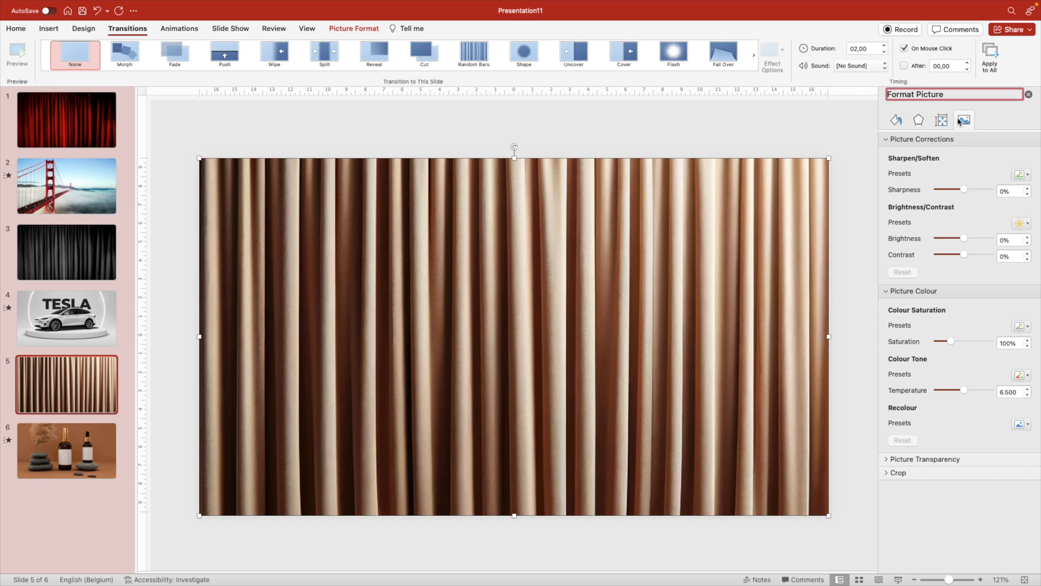
drag(964, 244, 966, 255)
mouse_move(964, 390)
mouse_down()
mouse_move(949, 391)
mouse_move(978, 392)
mouse_up()
drag(951, 342, 963, 344)
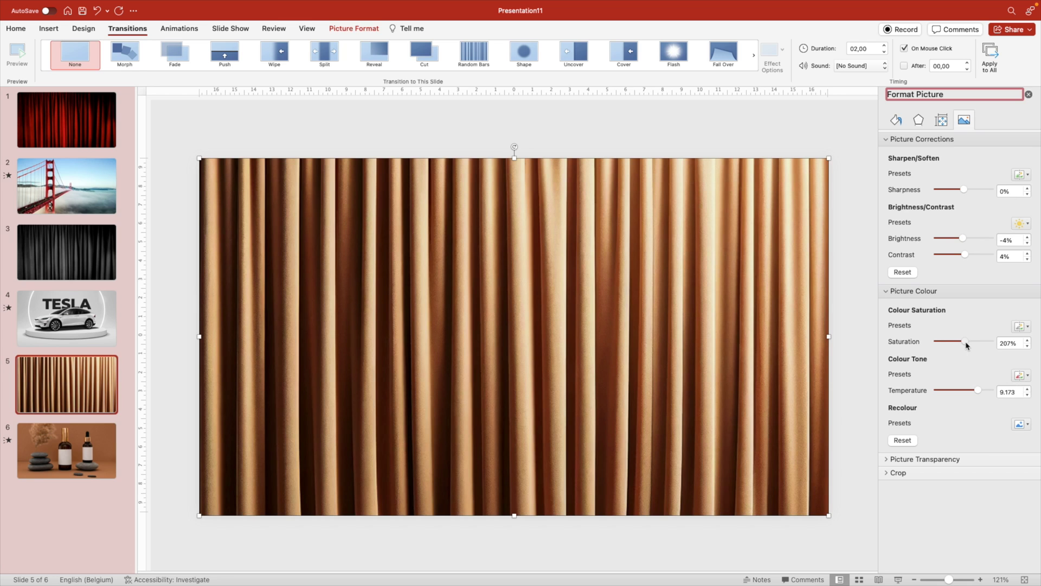
click(854, 335)
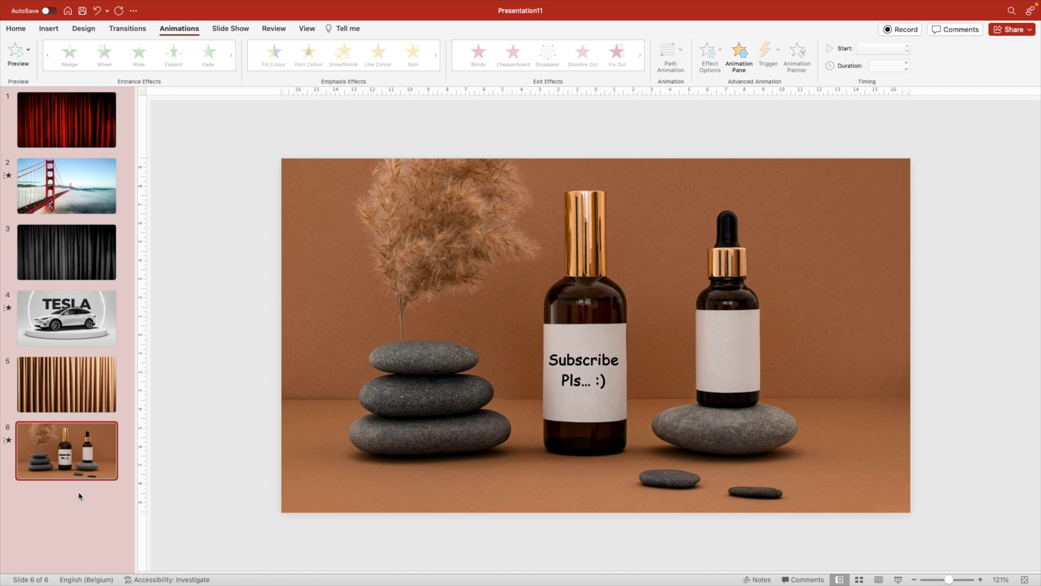
Add a new slide 7 after slide 6 and delete its empty placeholders
right_click(78, 491)
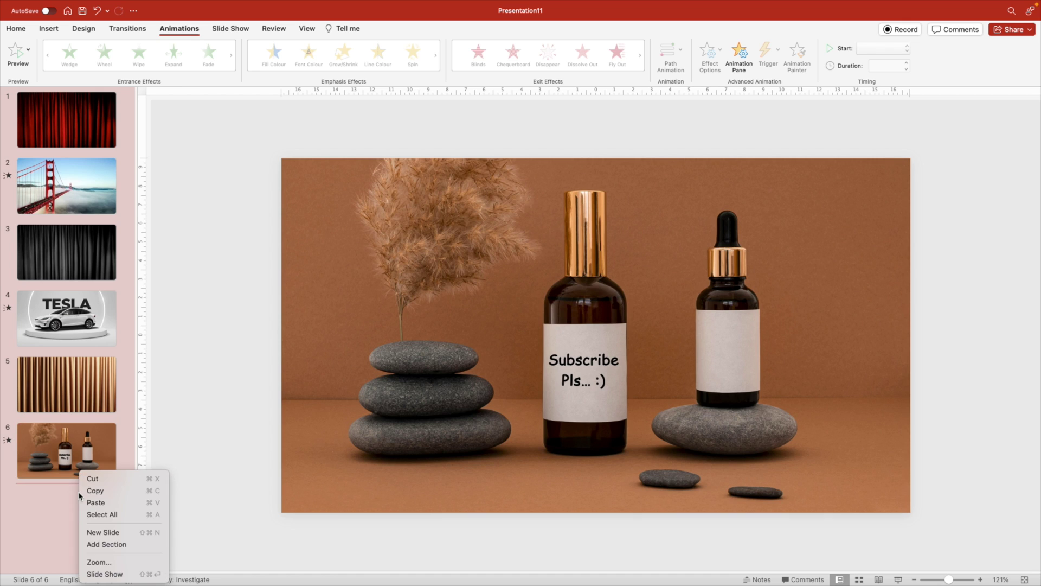
click(107, 530)
drag(281, 164, 962, 534)
key(Delete)
Paste the living-room sofa photo, duplicate it aligned to the slide, and start Remove Background
key(super+v)
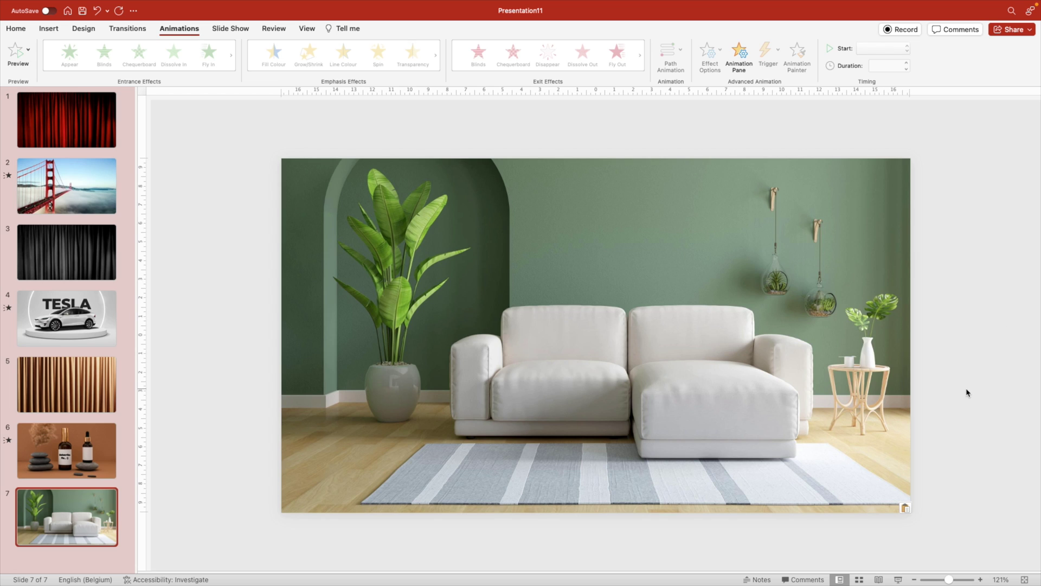
click(664, 335)
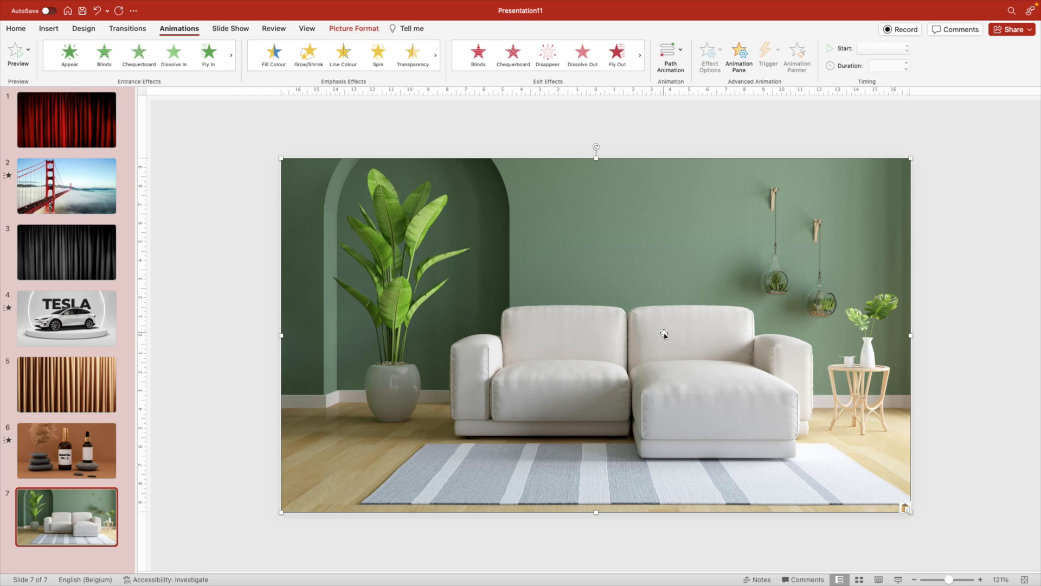
drag(662, 333, 683, 372)
click(345, 29)
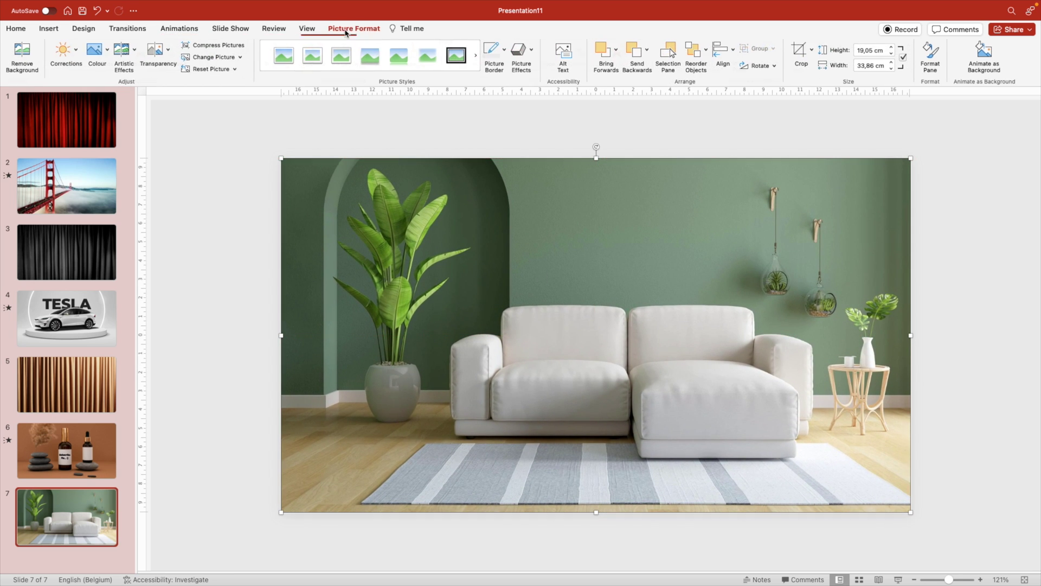
click(24, 59)
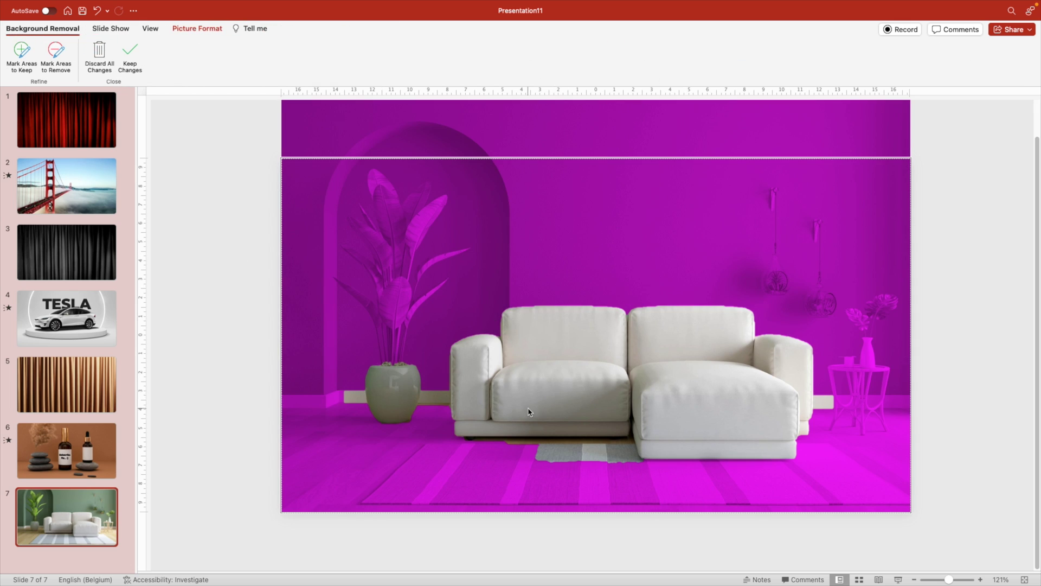
Keep the sofa cut-out and copy the TESLA text box from slide 4 onto slide 7
click(130, 57)
click(102, 304)
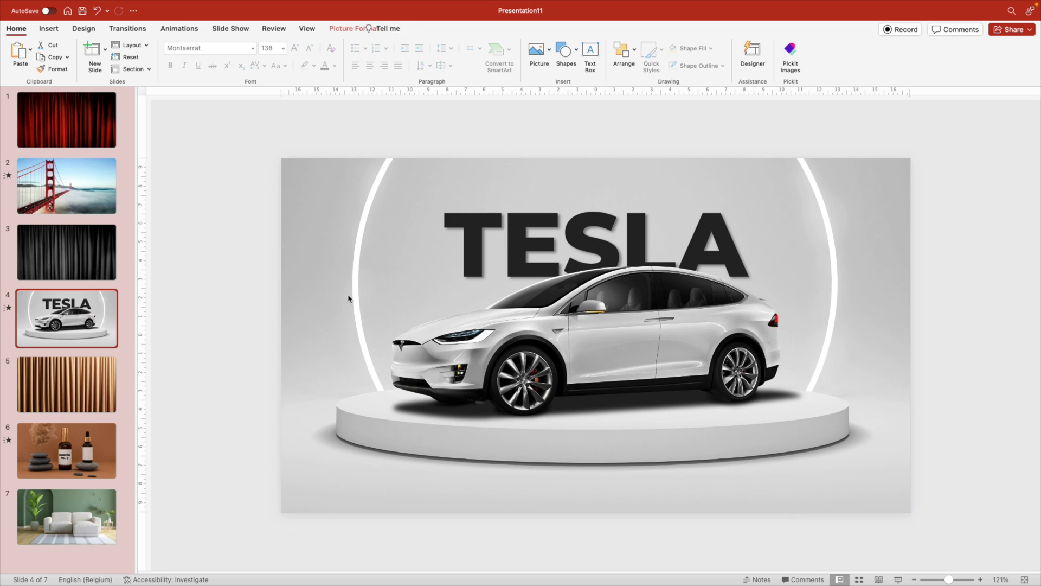
click(547, 189)
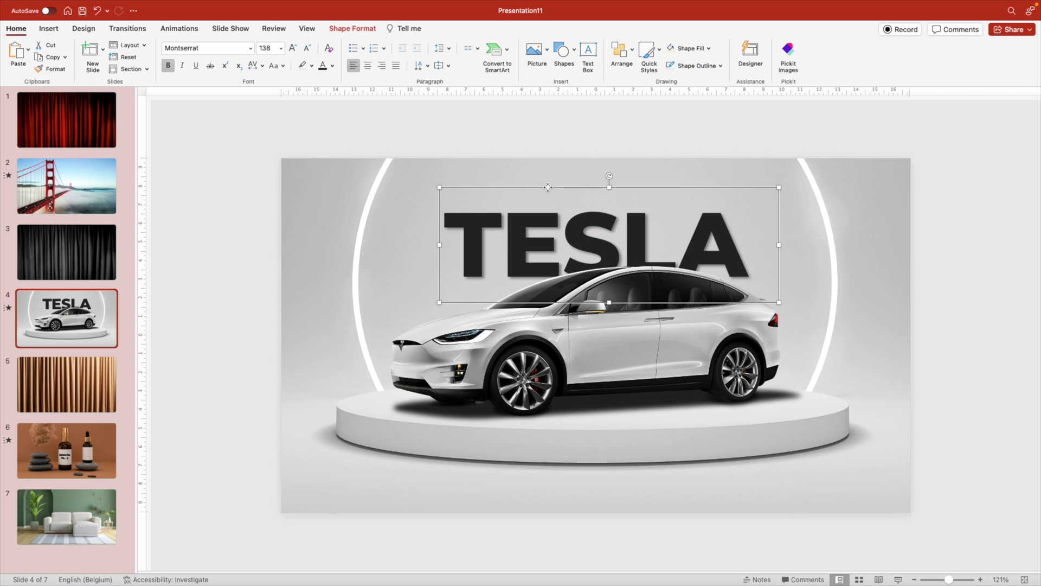
key(super+c)
click(58, 529)
key(super+v)
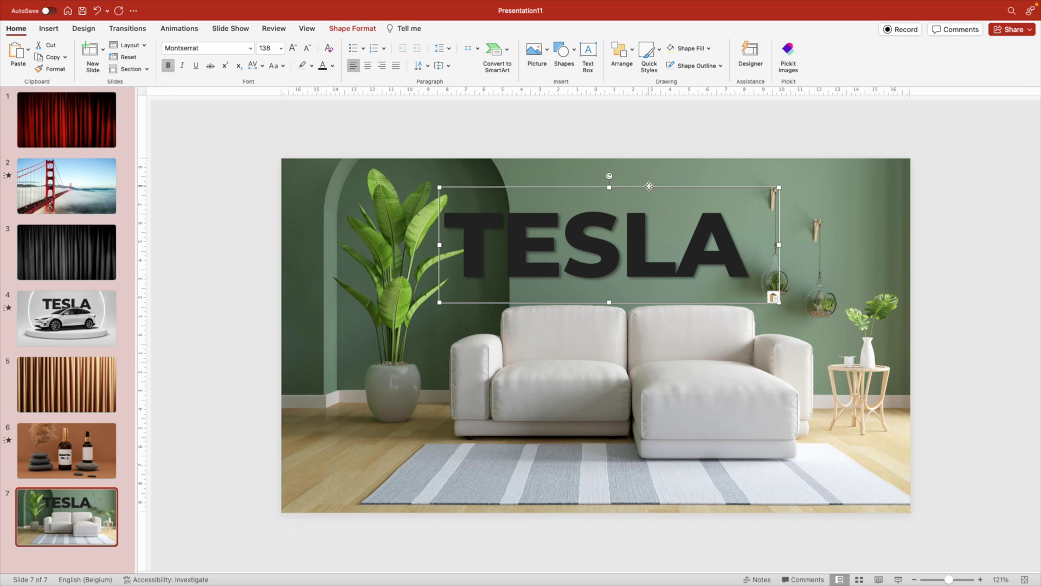
Retype the pasted title as '2024', narrow its box, and place it just above the sofa
drag(648, 186, 707, 226)
double_click(665, 291)
text(2024)
drag(839, 285, 775, 290)
drag(698, 226, 715, 228)
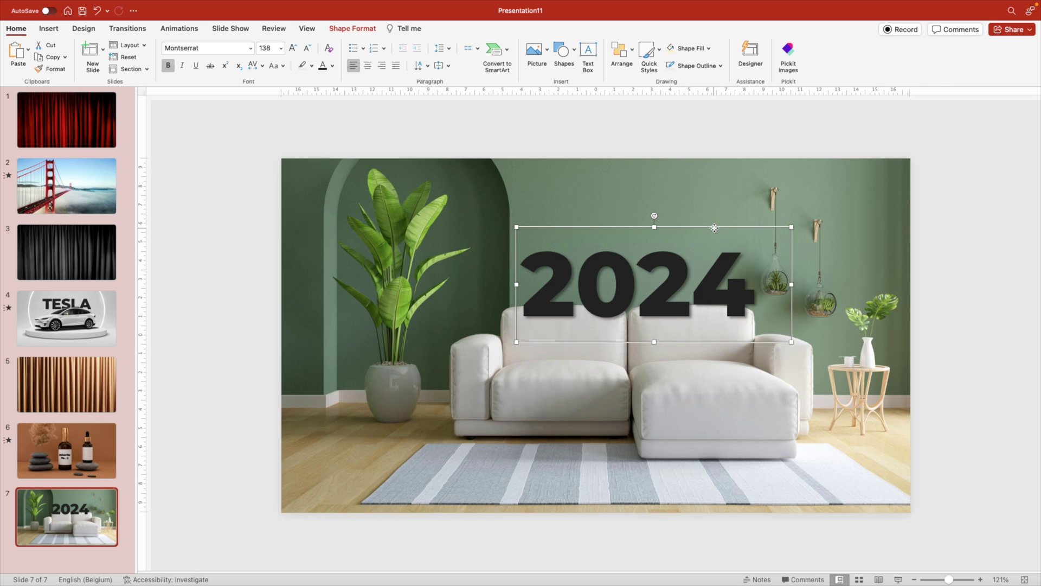
click(332, 66)
Make '2024' white, bring the trimmed sofa cut-out in front, and lower the text behind the sofa
click(325, 95)
click(704, 383)
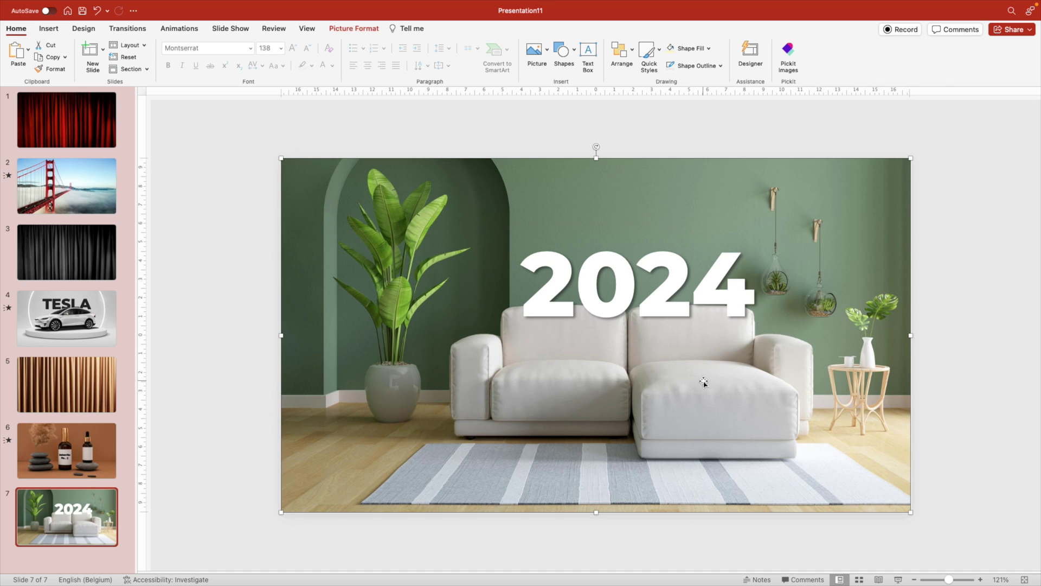
right_click(704, 383)
mouse_move(760, 371)
click(874, 371)
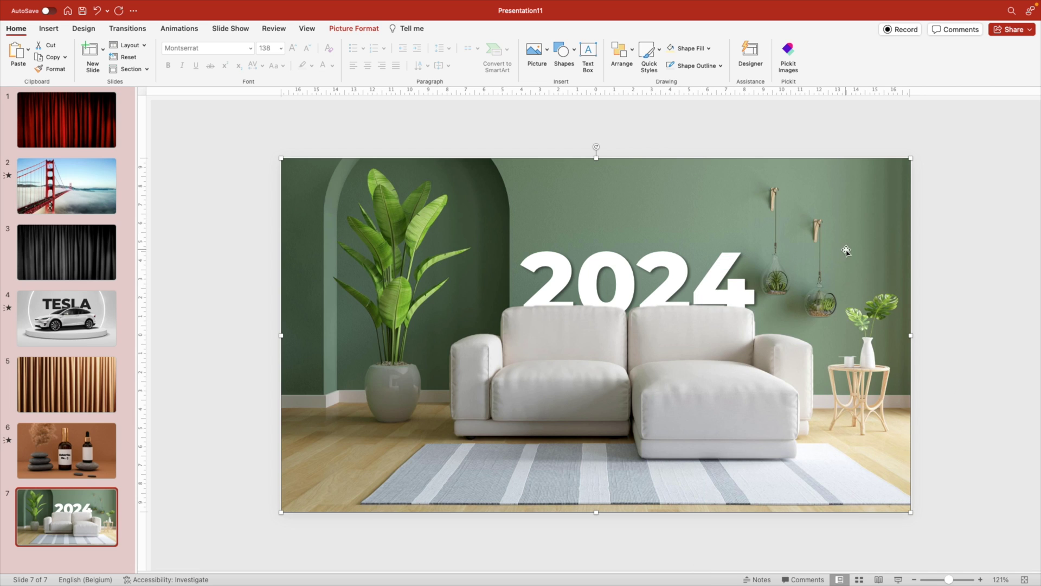
drag(596, 157, 601, 293)
click(224, 268)
drag(606, 239, 611, 225)
Soften the cut-out's shadow to 14 pt blur and 47% transparency
right_click(701, 362)
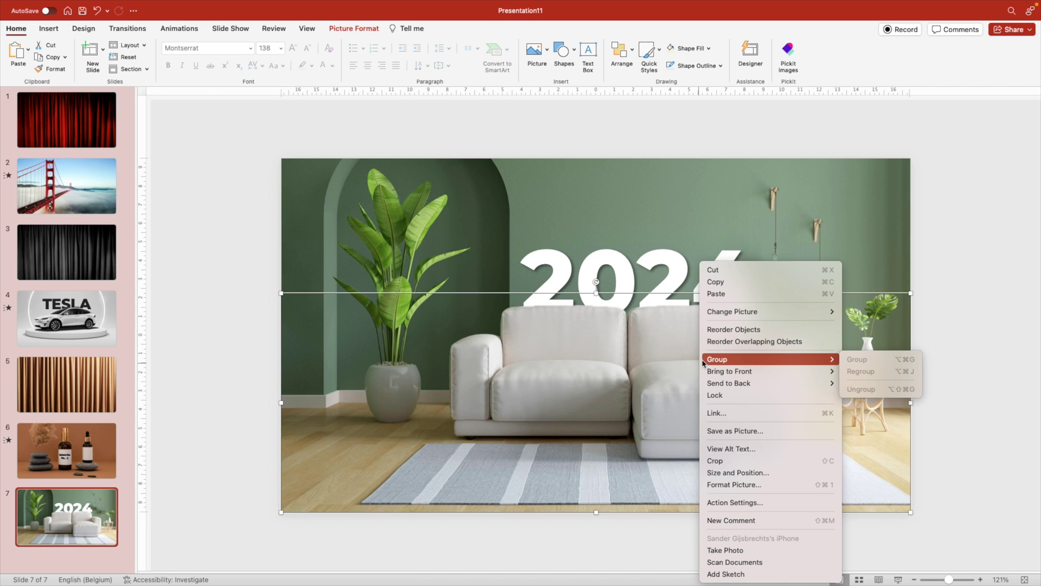
click(786, 487)
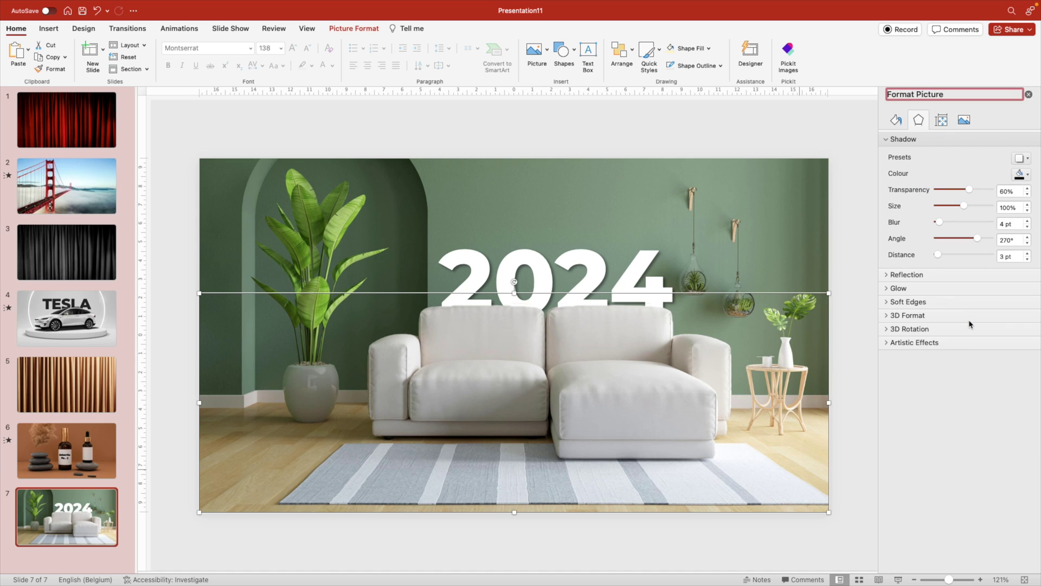
drag(942, 223, 948, 224)
drag(970, 189, 963, 190)
click(779, 143)
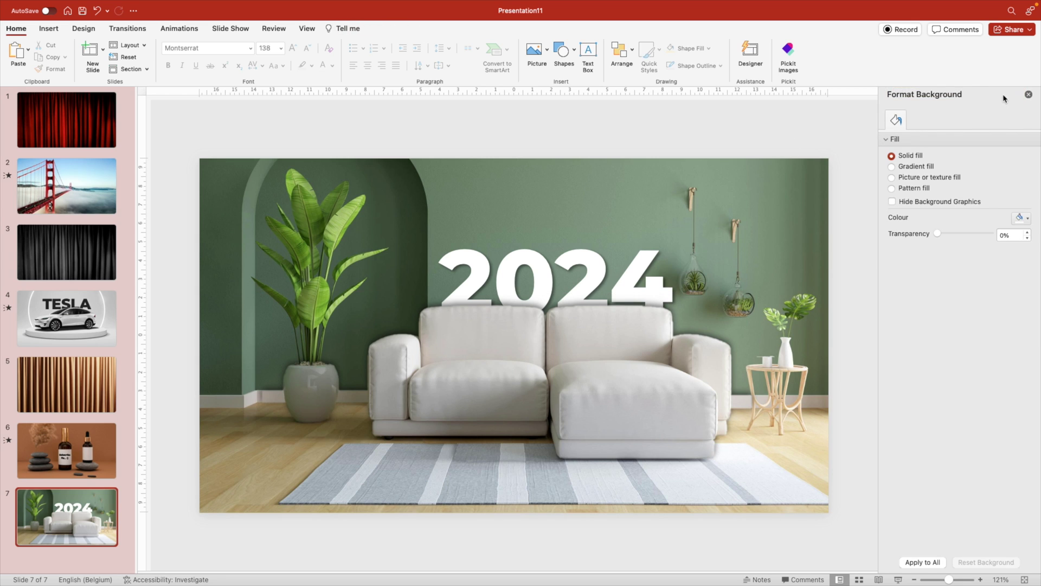
click(1029, 94)
right_click(78, 486)
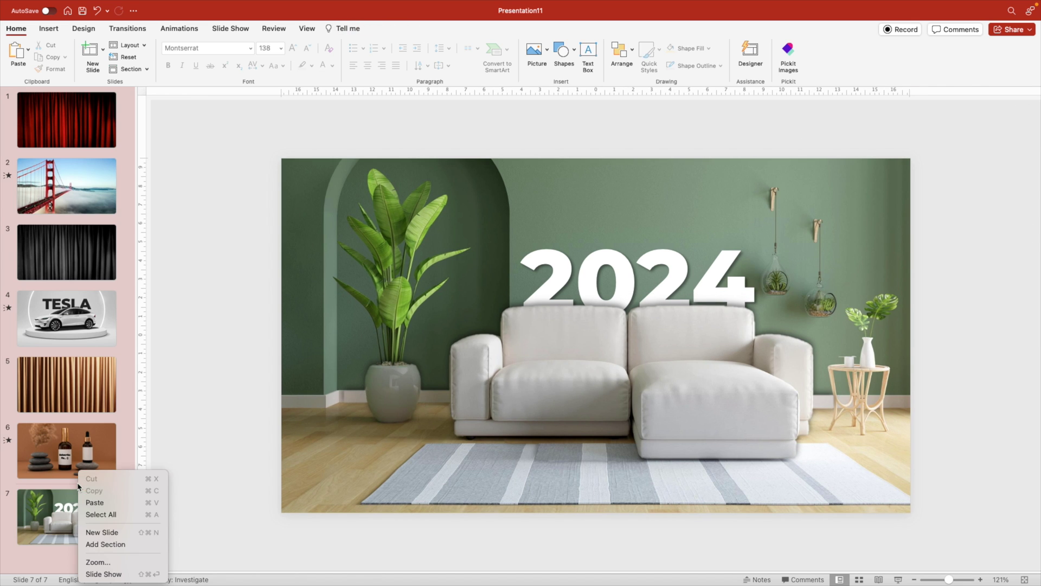
Add an empty slide before the 2024 slide and request a velvet green curtain variant from DALL·E
click(120, 530)
drag(341, 186, 923, 492)
key(Delete)
drag(73, 525, 75, 460)
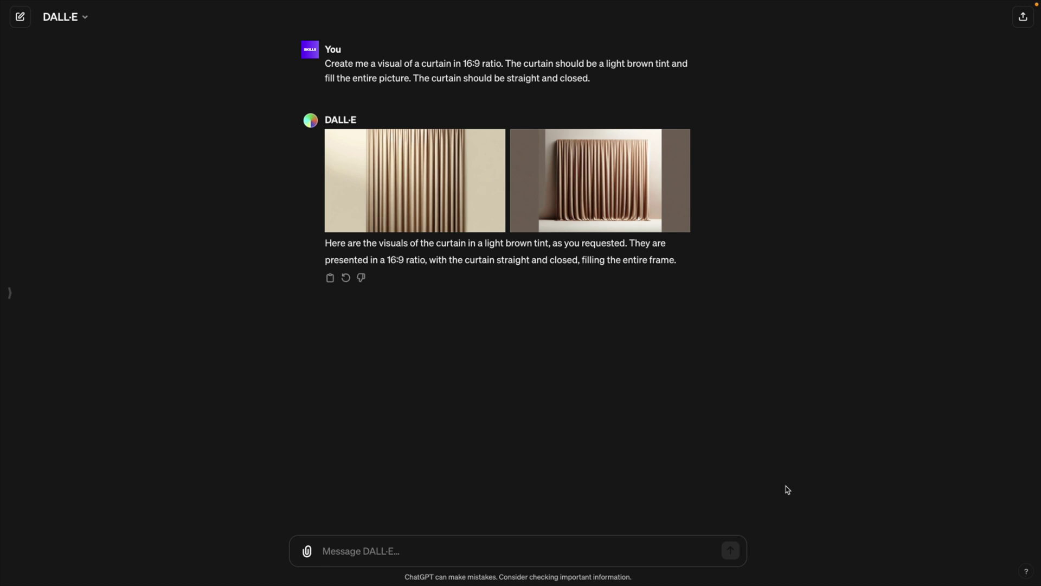
text(Crea)
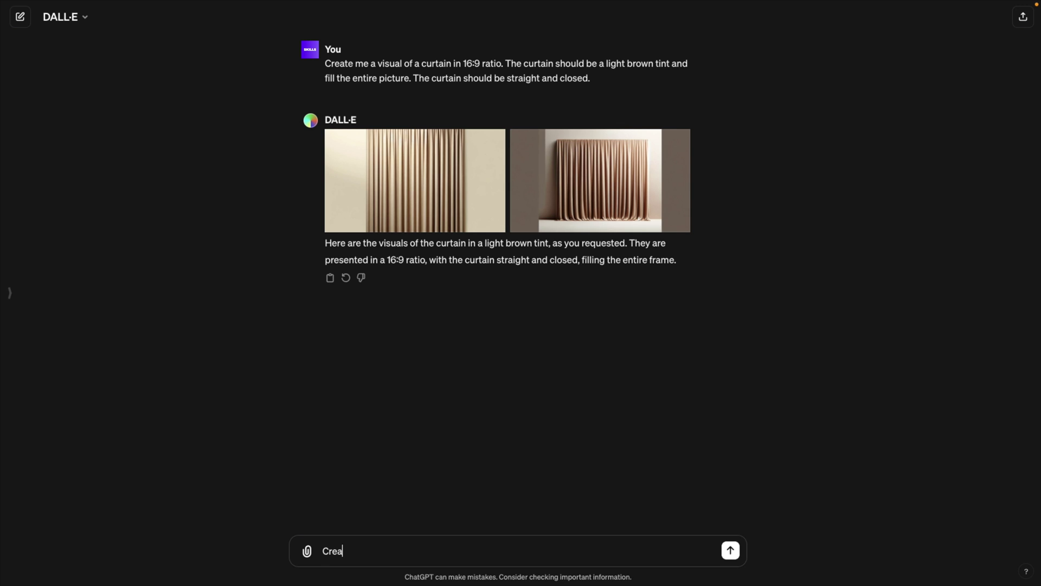
text(te a velve)
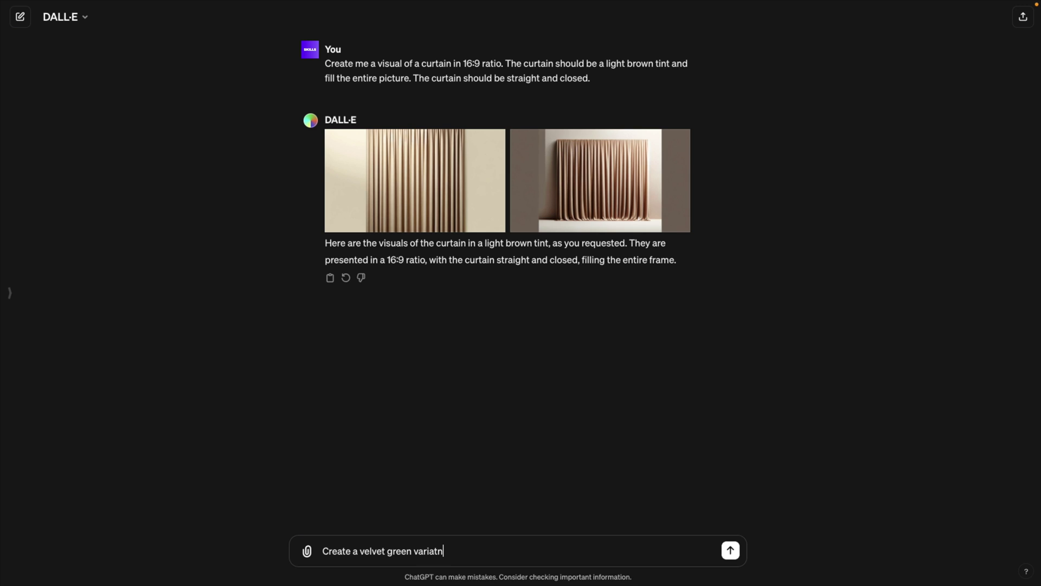
text(t green variant. Keep everything else the same.)
key(Return)
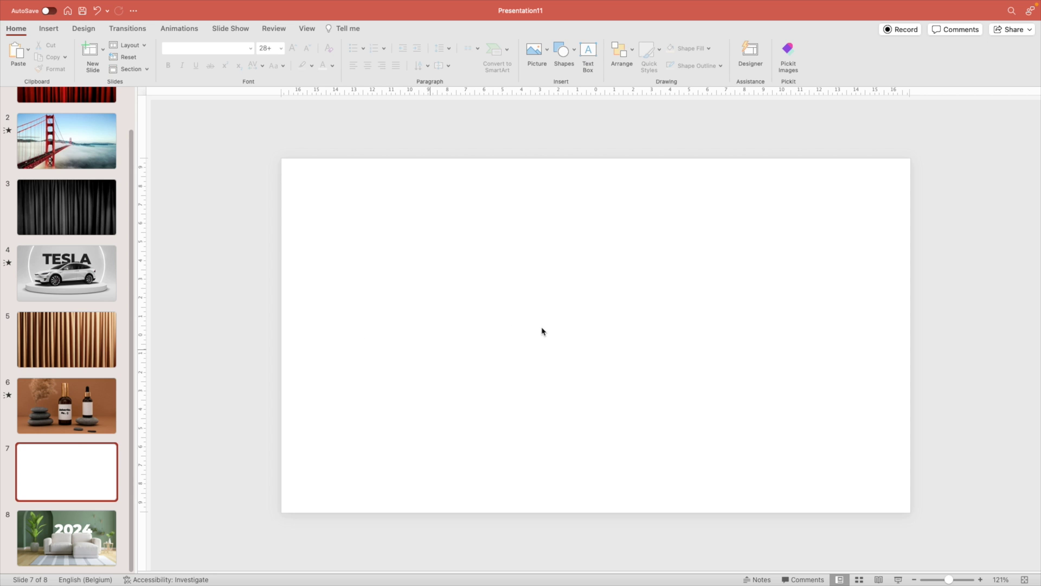
Paste the green velvet curtain on slide 7, then enlarge, crop and stretch it to fill the slide
key(super+v)
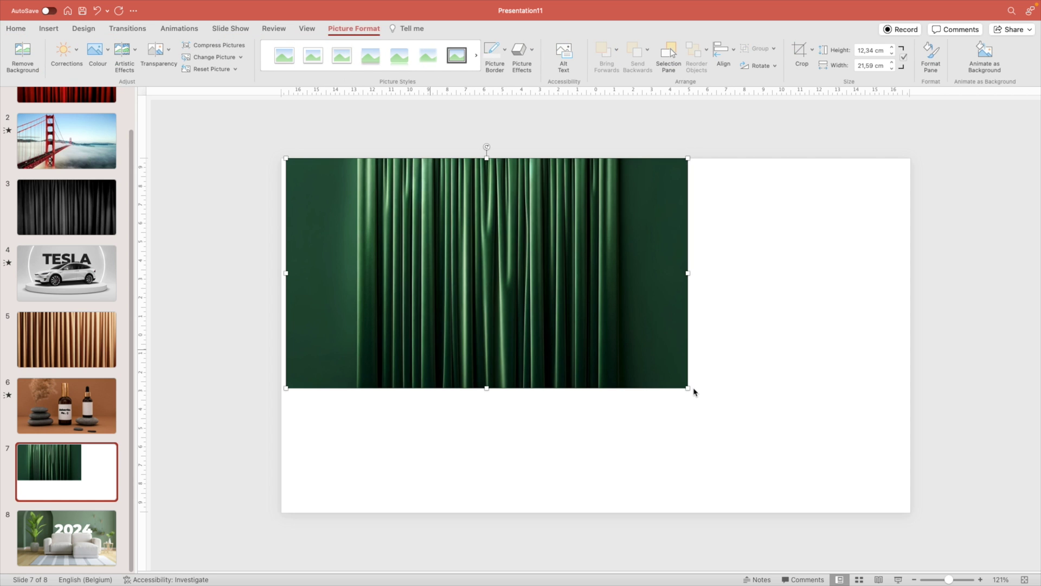
drag(688, 388, 906, 512)
double_click(853, 465)
scroll(853, 464, down, 3)
drag(831, 469, 974, 541)
click(995, 406)
click(801, 363)
drag(831, 335, 835, 340)
Apply the Curtains transition to the 2024 sofa slide
click(868, 357)
scroll(220, 297, down, 1)
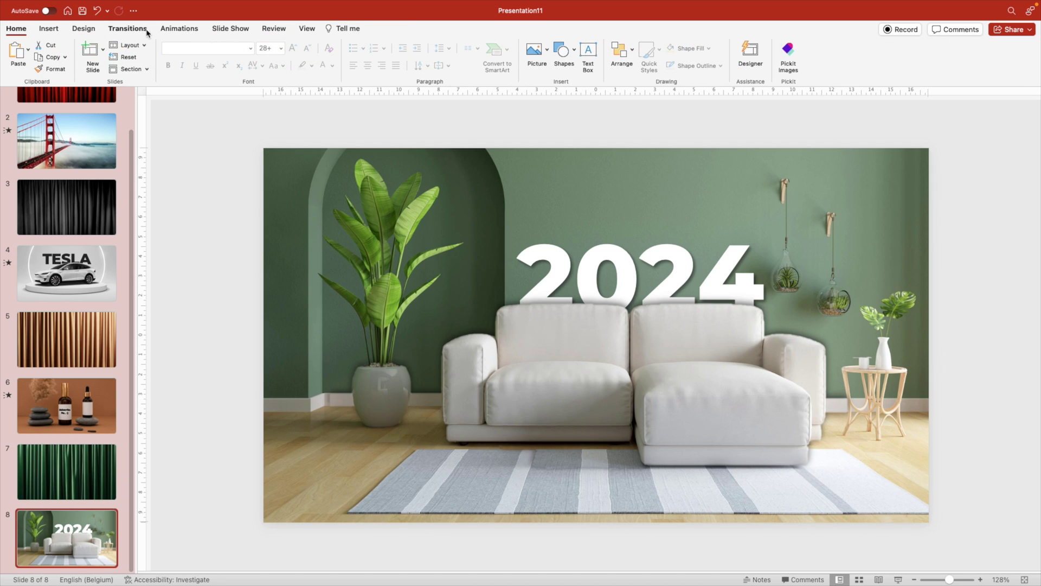
click(171, 30)
click(130, 30)
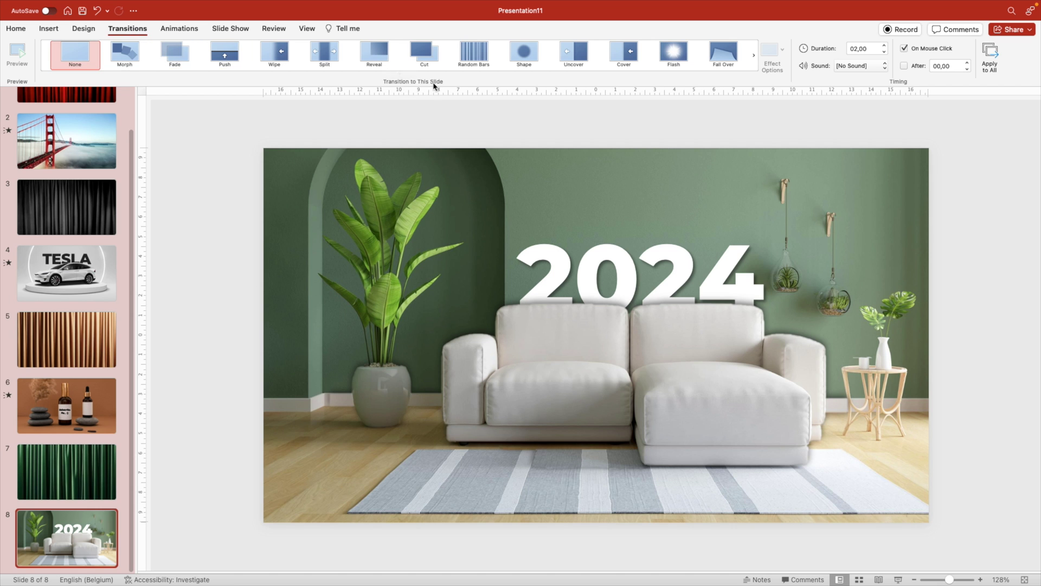
click(400, 74)
click(321, 222)
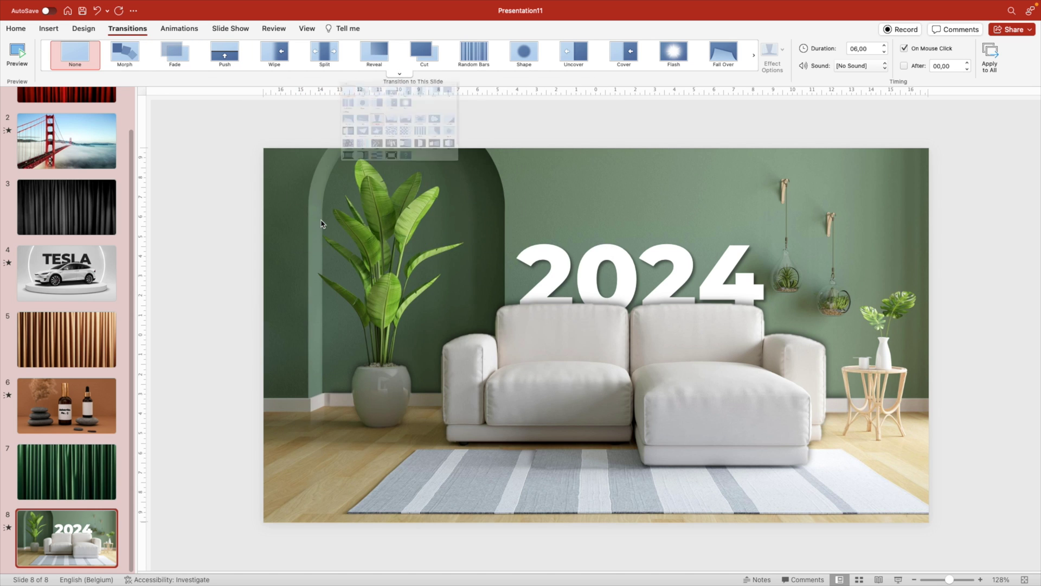
key(Page_Up)
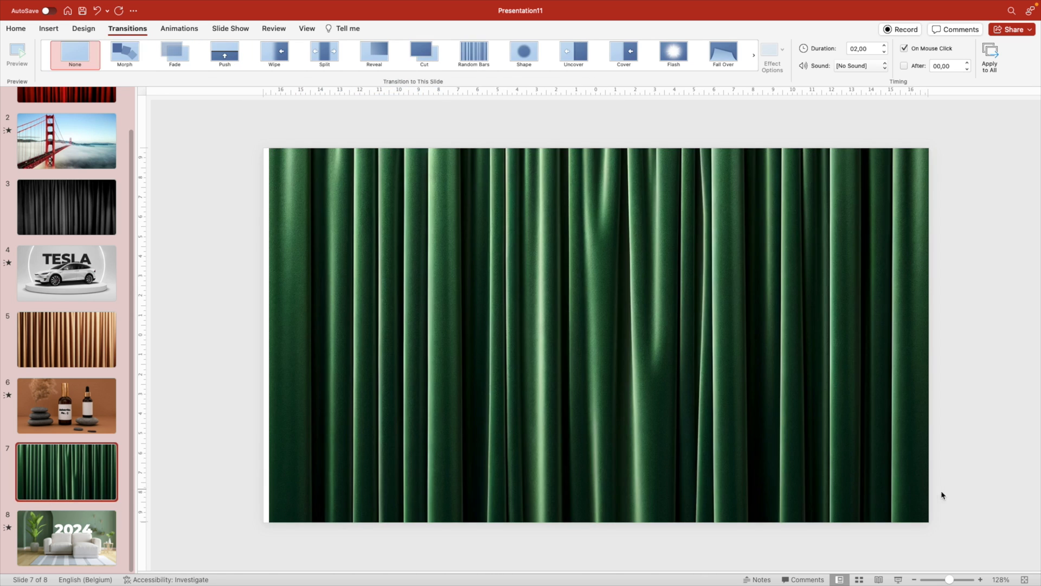